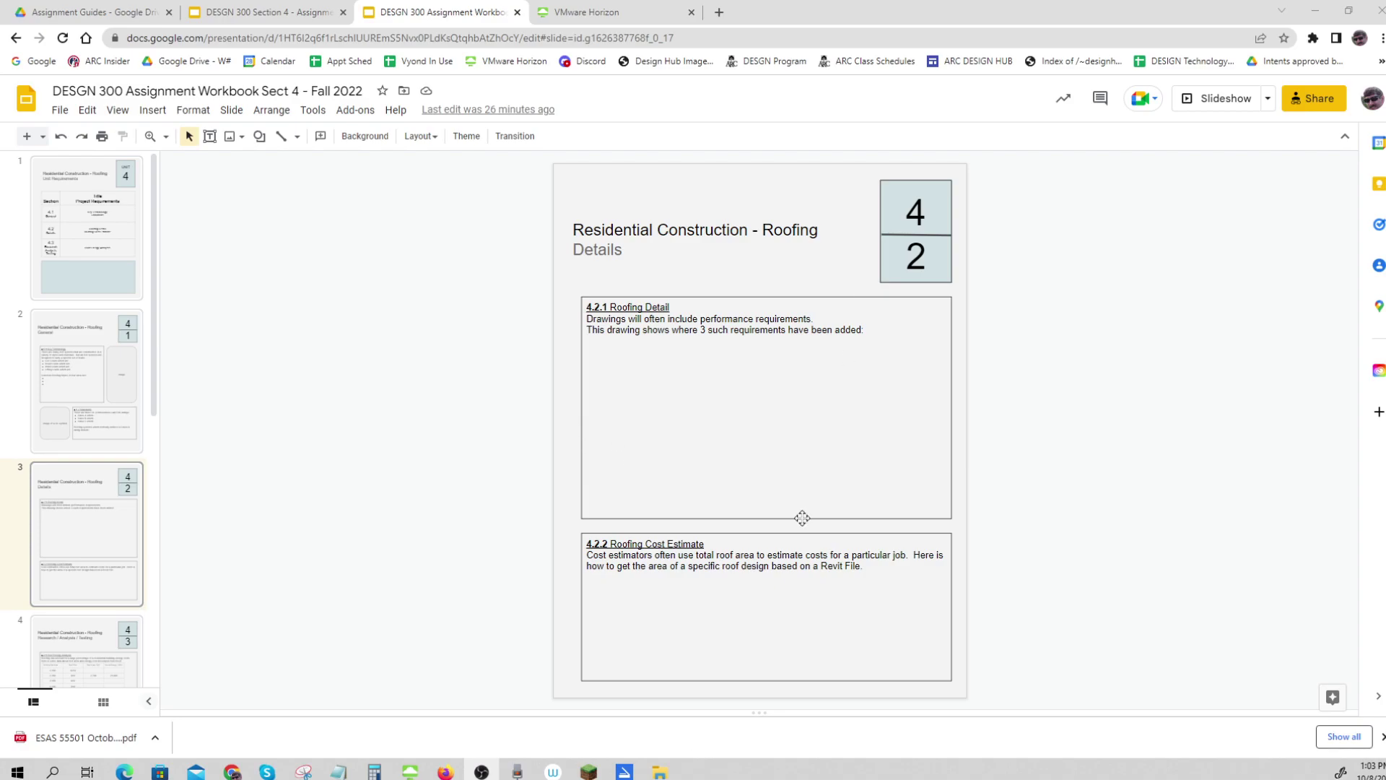
Switch to the 'DESGN 300 Section 4 - Assignment Guide' tab showing the Activity 4.2.2 roof estimate slide.
key("ctrl")
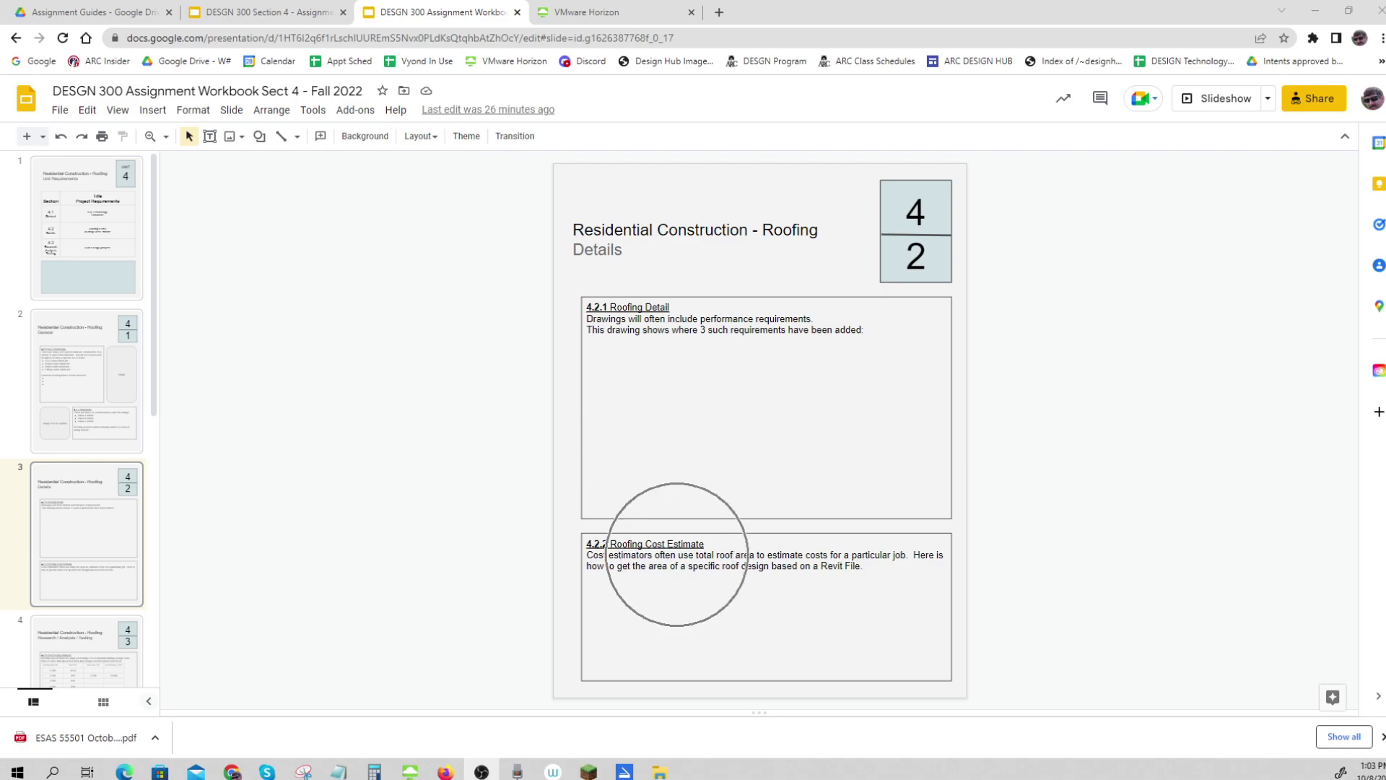
key("ctrl")
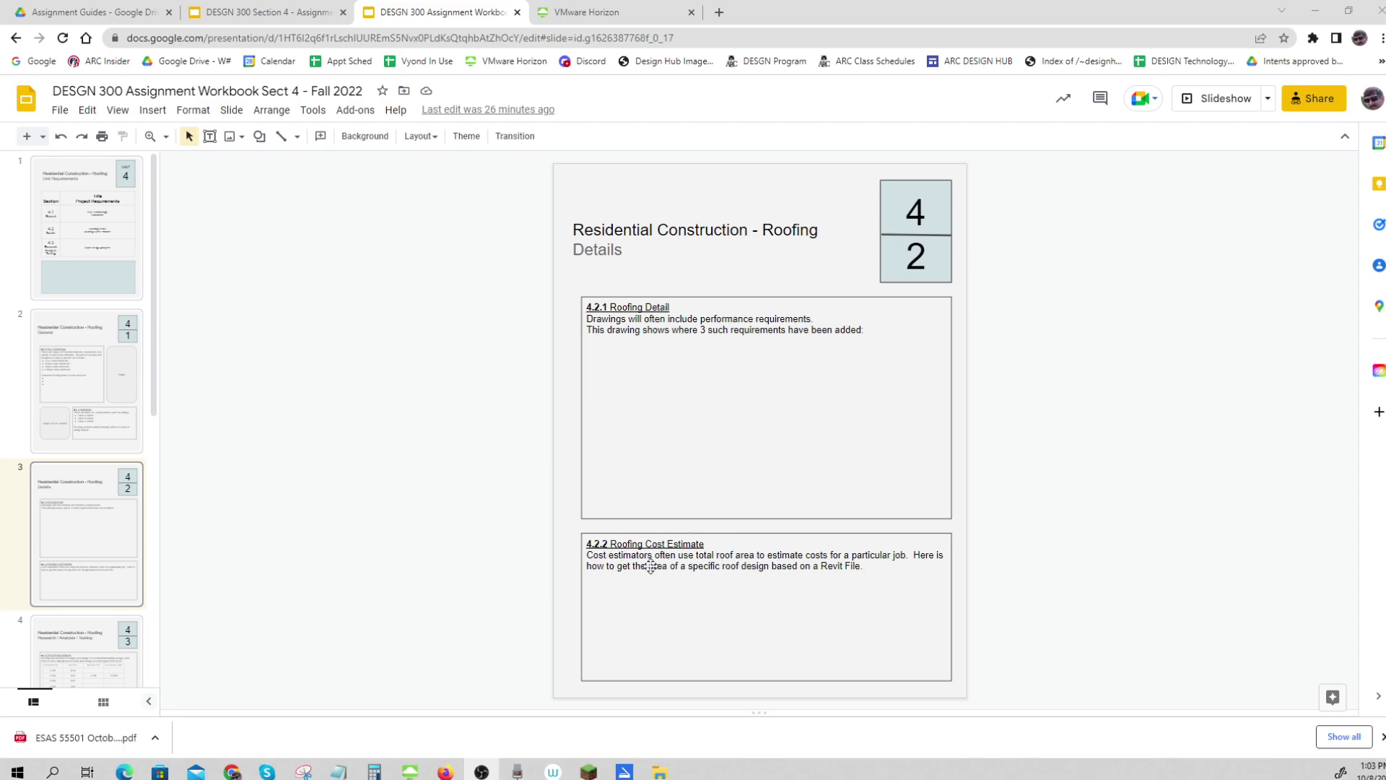
key("ctrl")
key("ctrl")
left_click(269, 15)
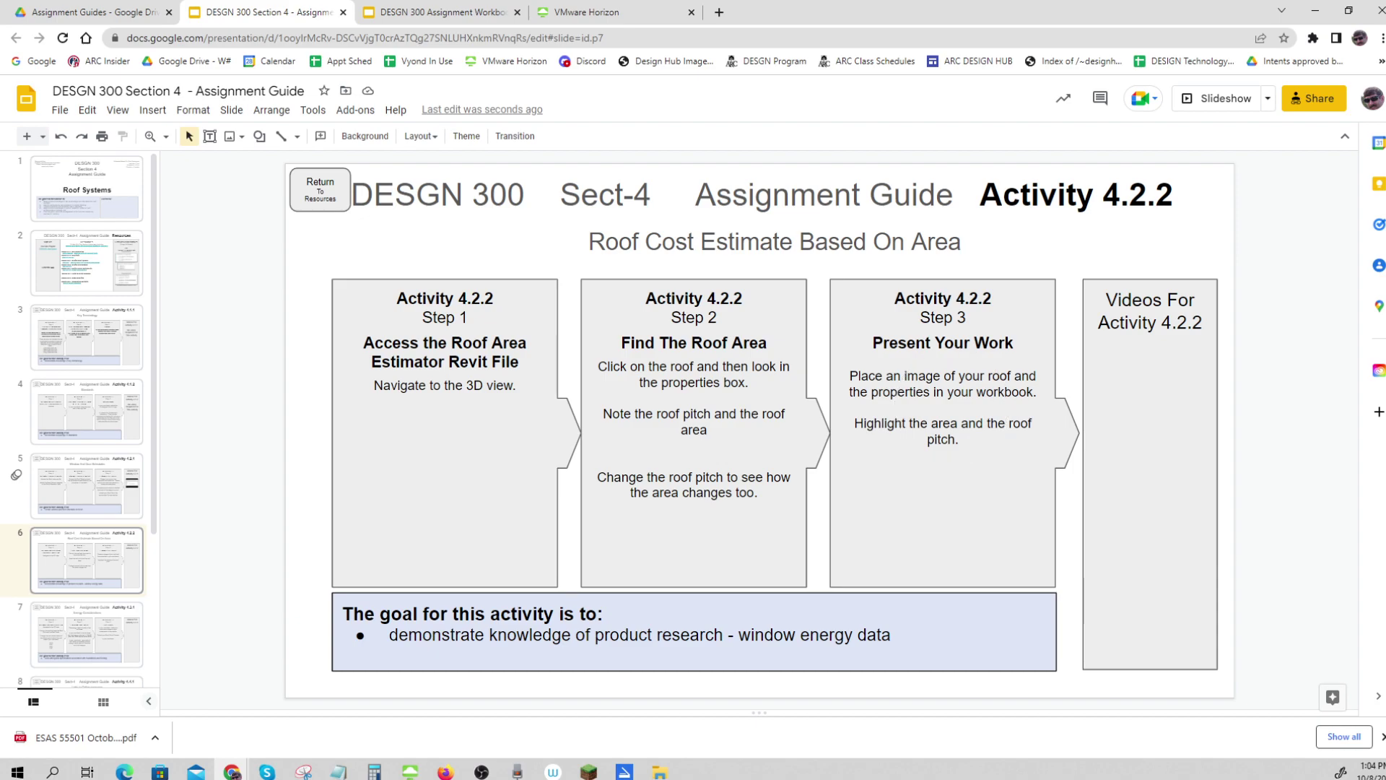
On the remote desktop, open the Roof Area Estimator project from Section 4 Resources in Revit.
left_click(614, 13)
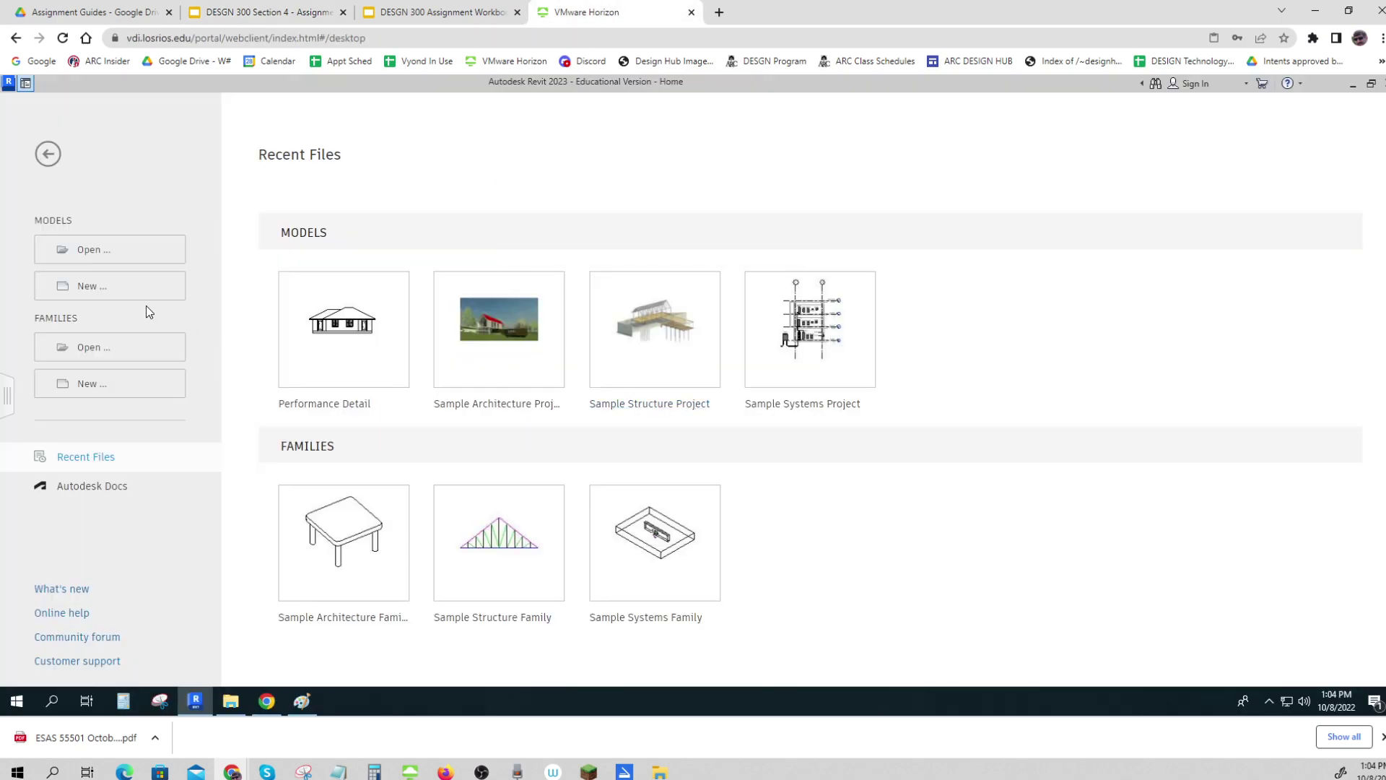
left_click(104, 254)
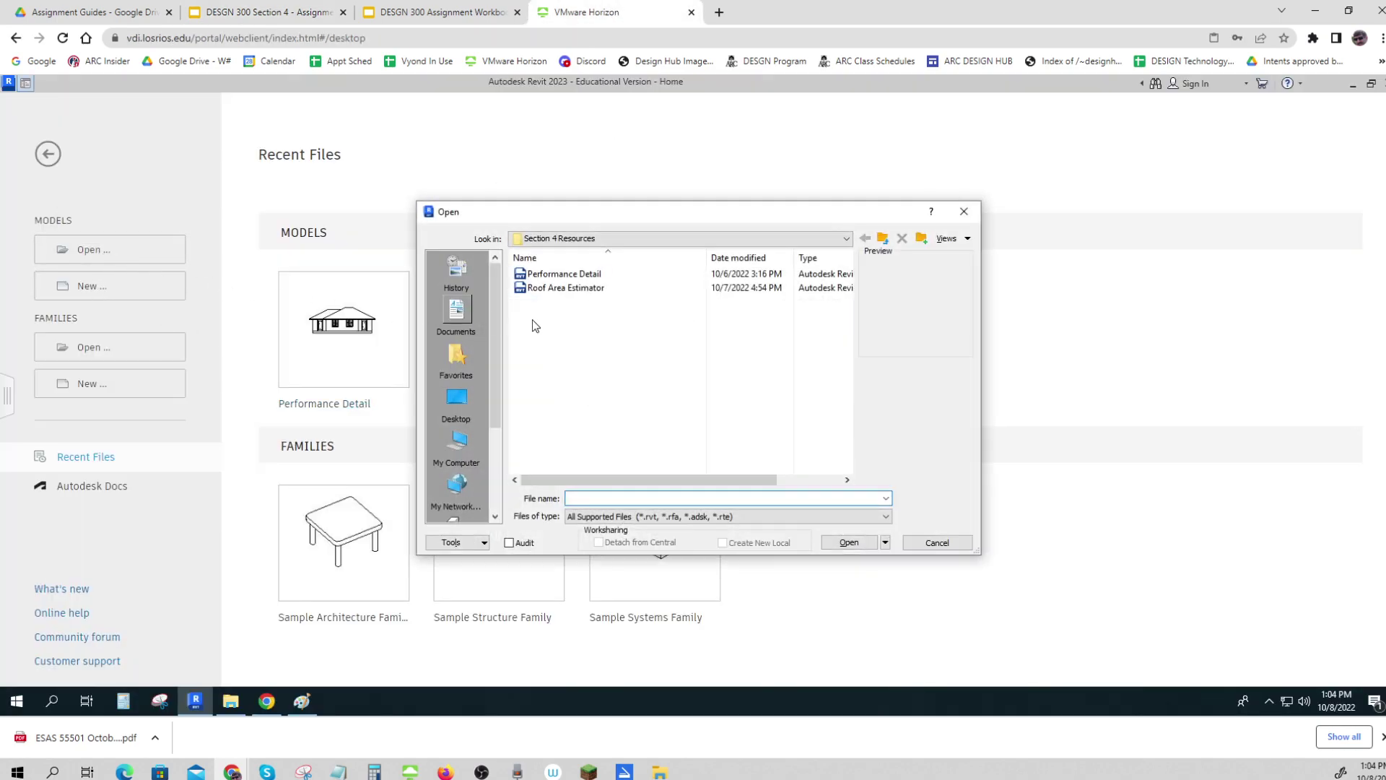
left_click(576, 288)
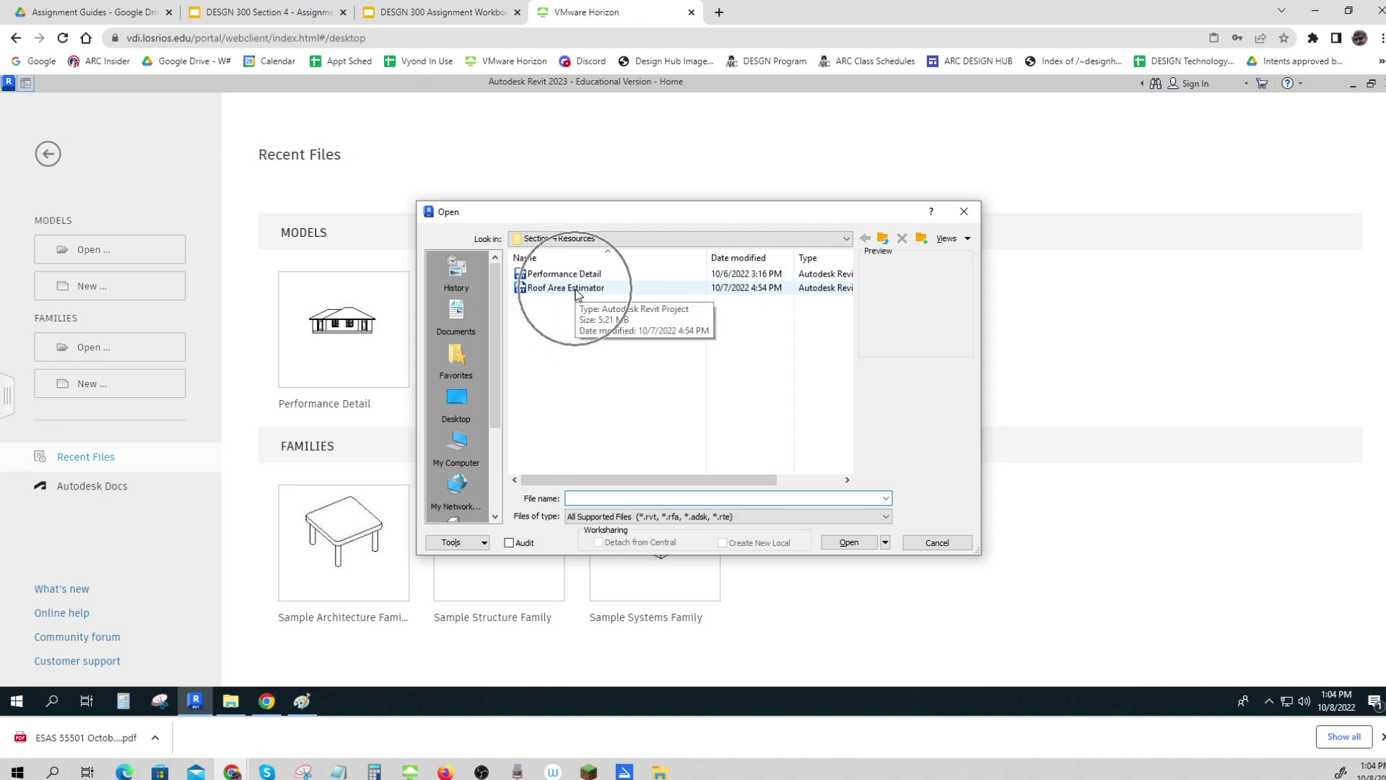
left_click(572, 241)
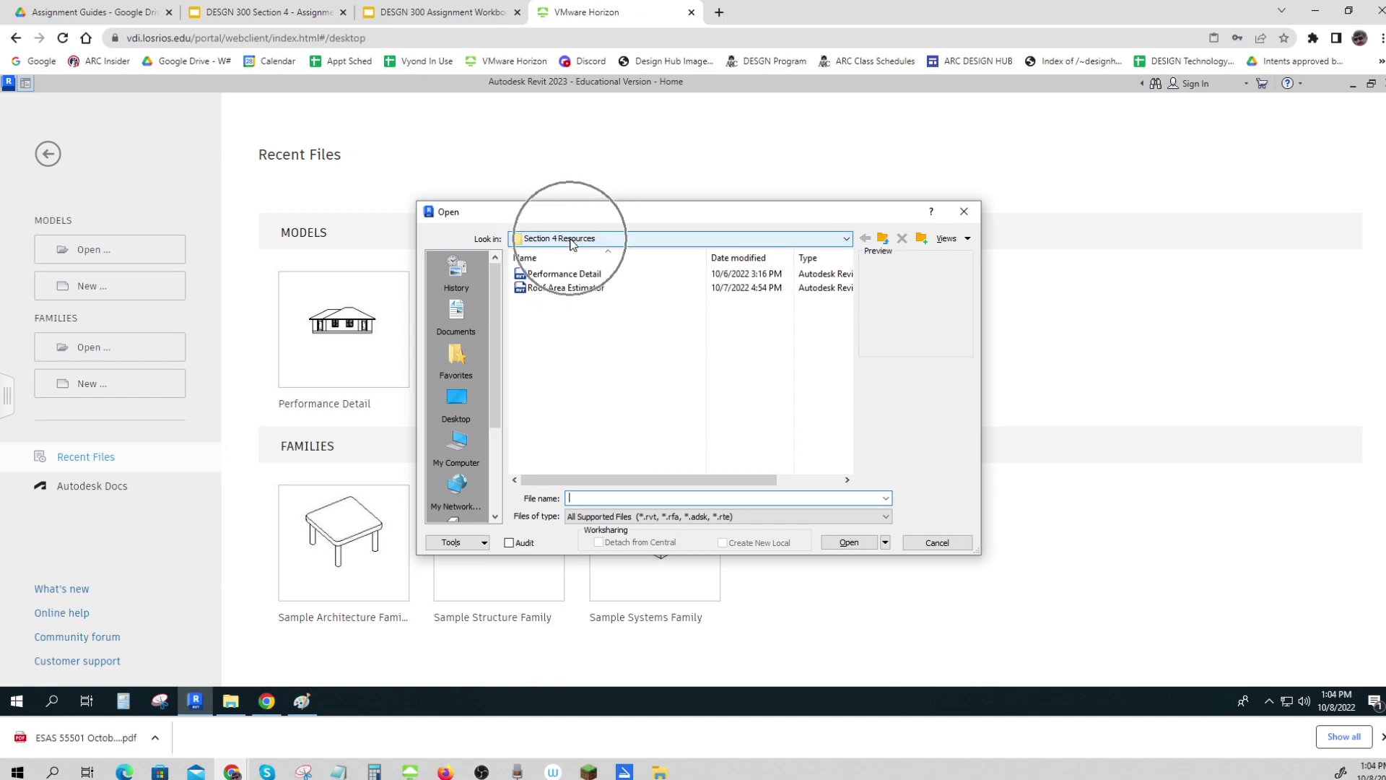
left_click(576, 290)
left_click(850, 543)
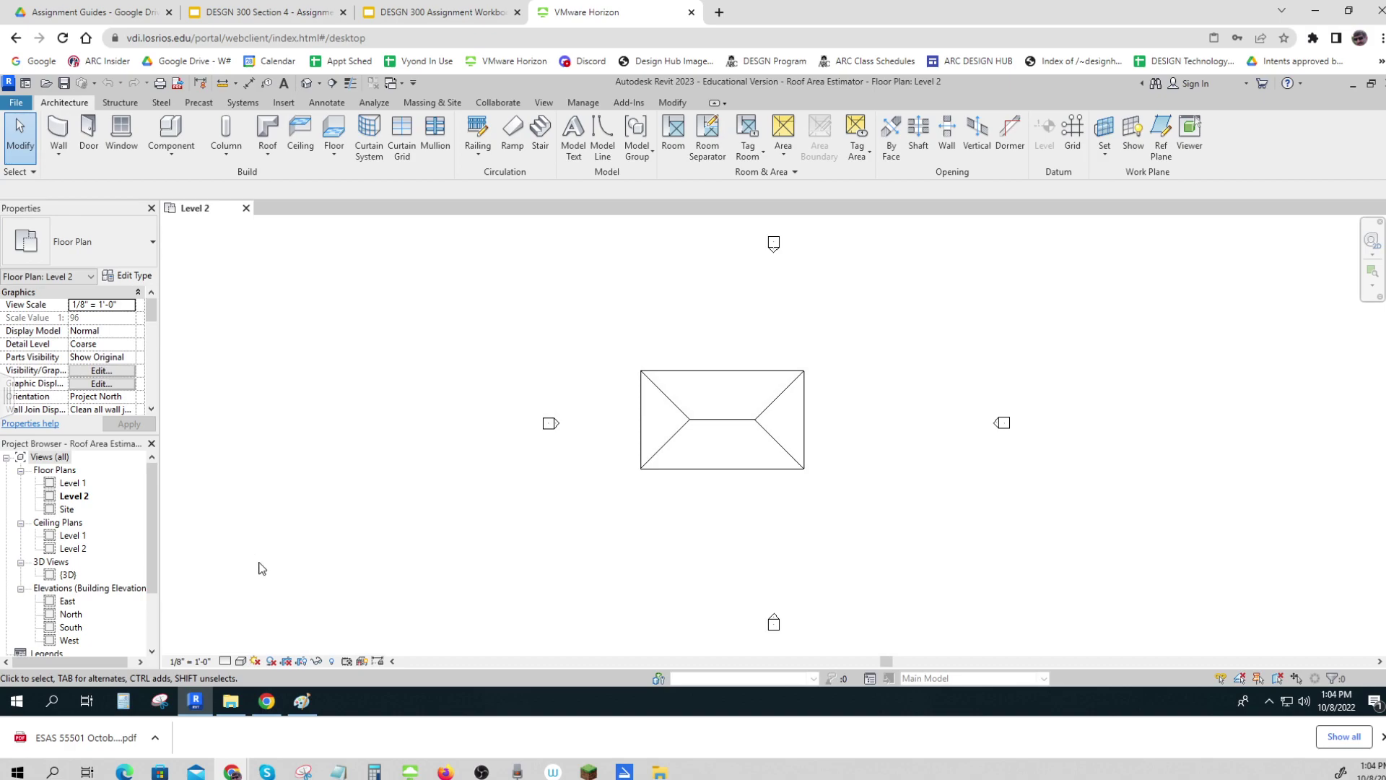
Open the {3D} view and check that the hip roof is Wood Rafter 8" asphalt shingle.
double_click(69, 578)
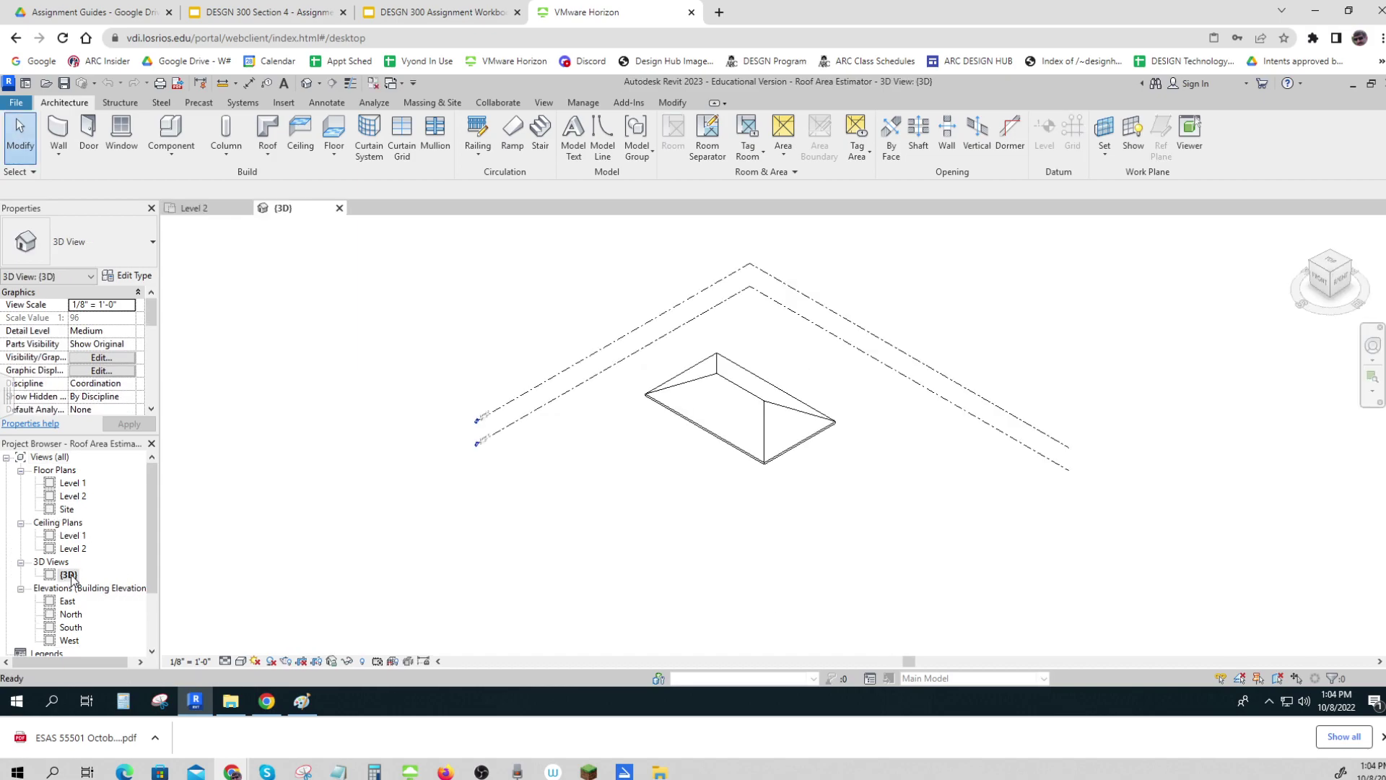
scroll(863, 425, "up", 3)
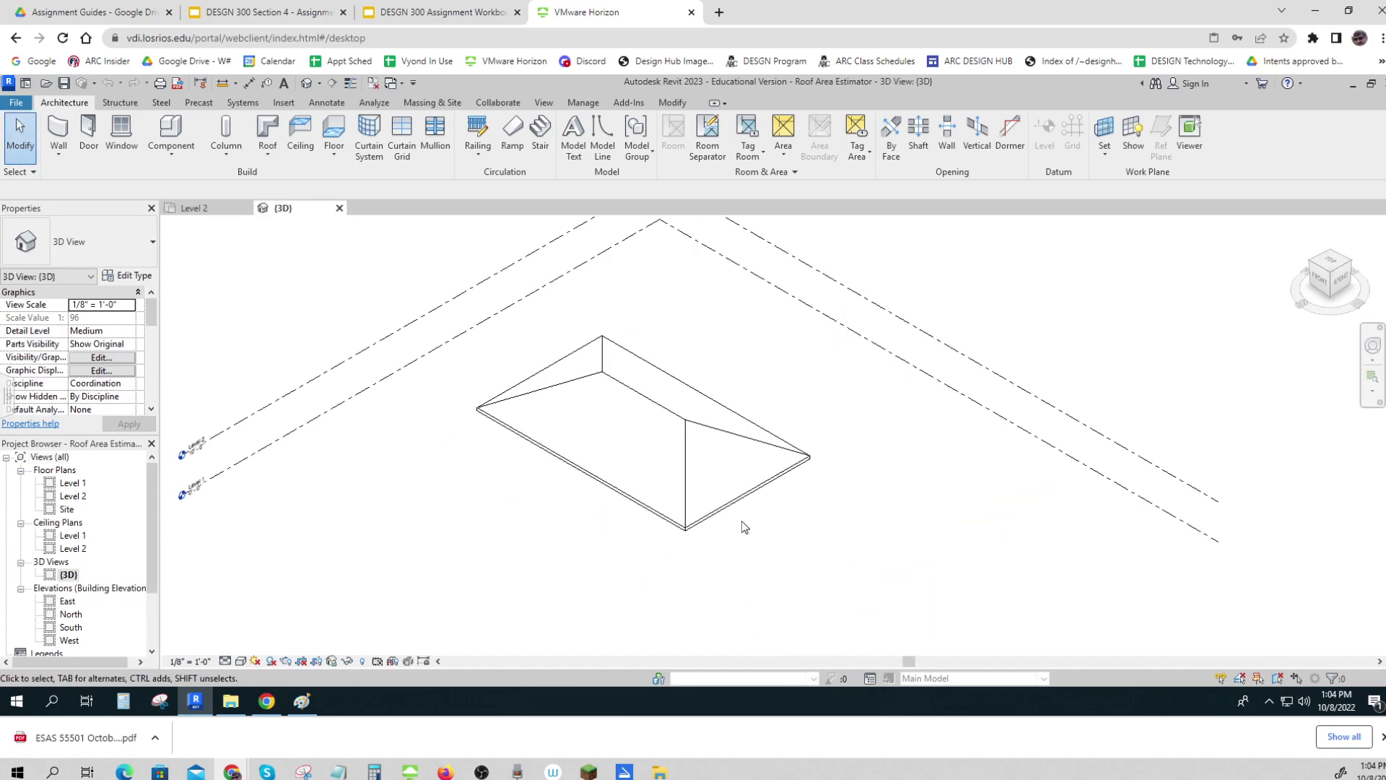
left_click(748, 495)
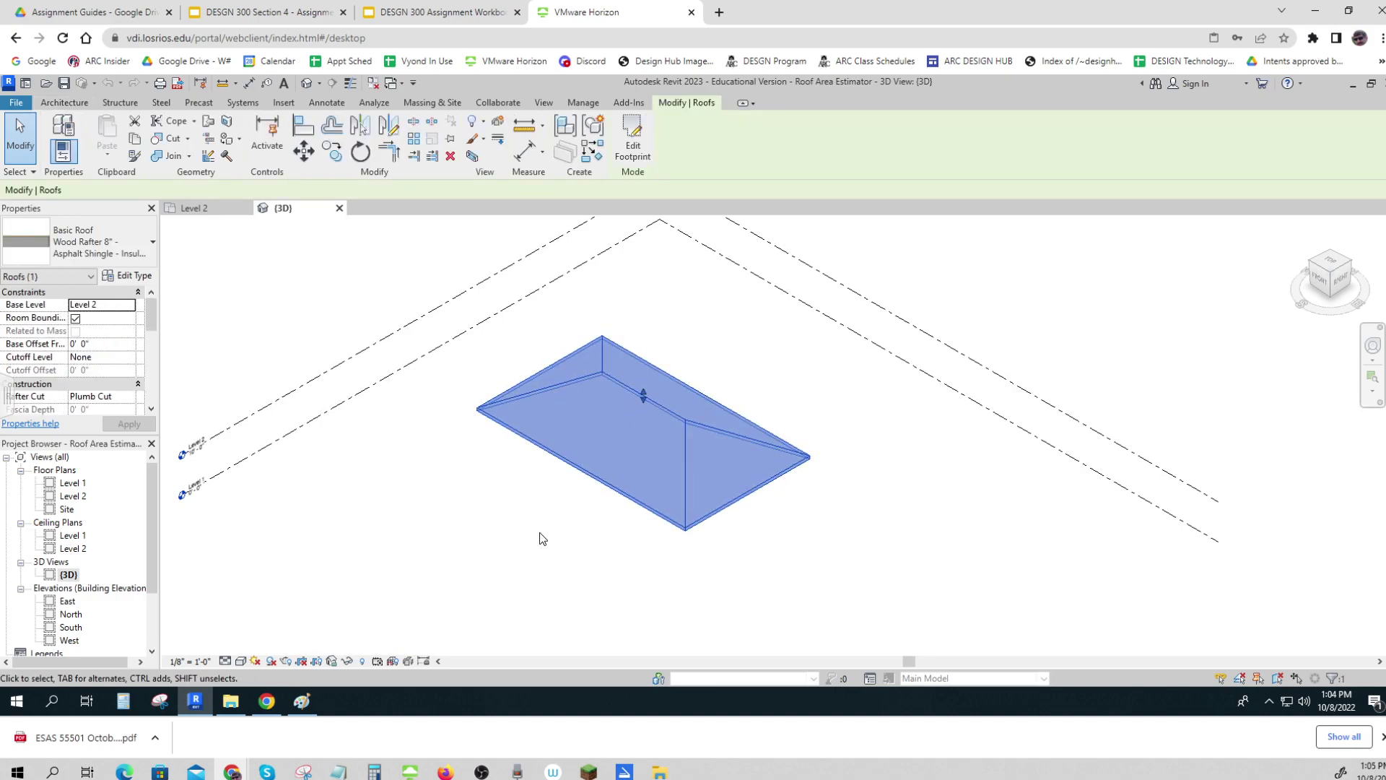
left_click(108, 248)
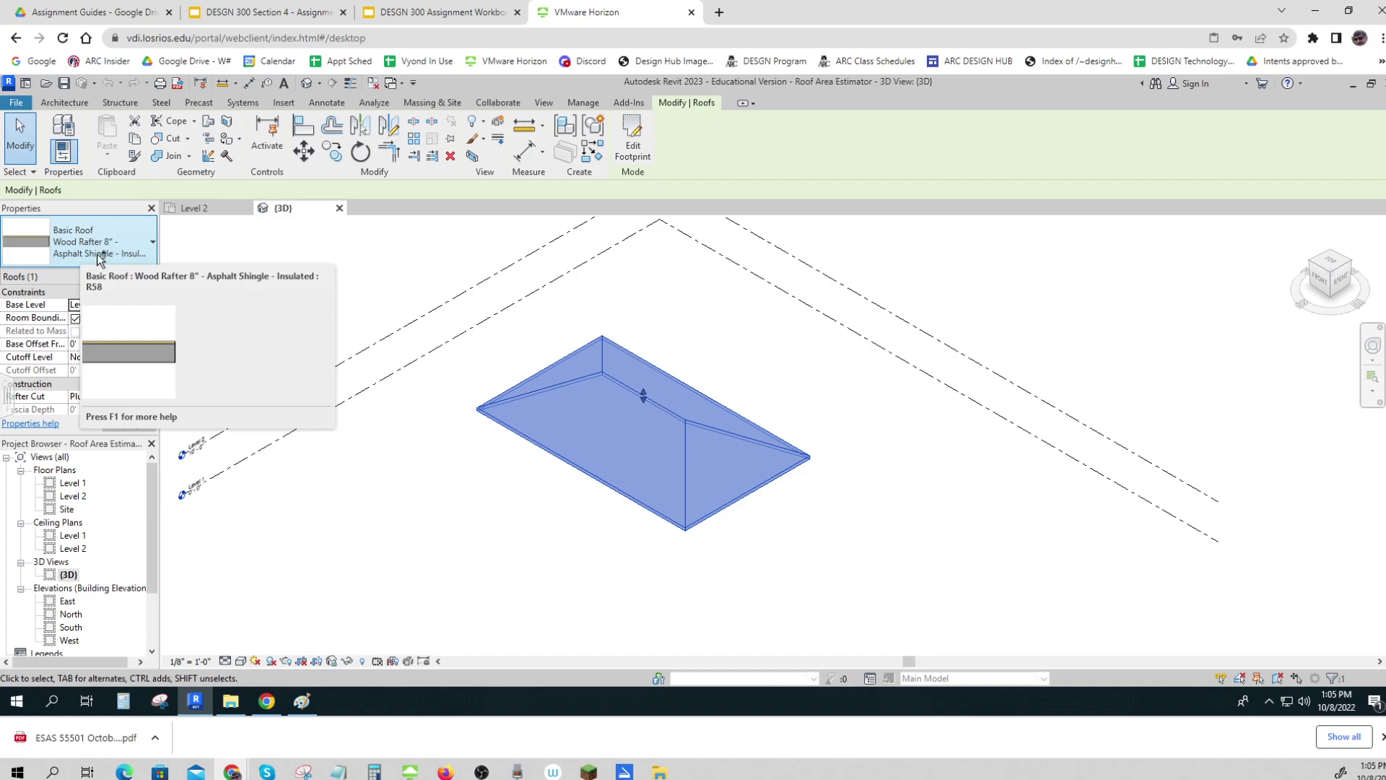
left_click(99, 259)
left_click(116, 252)
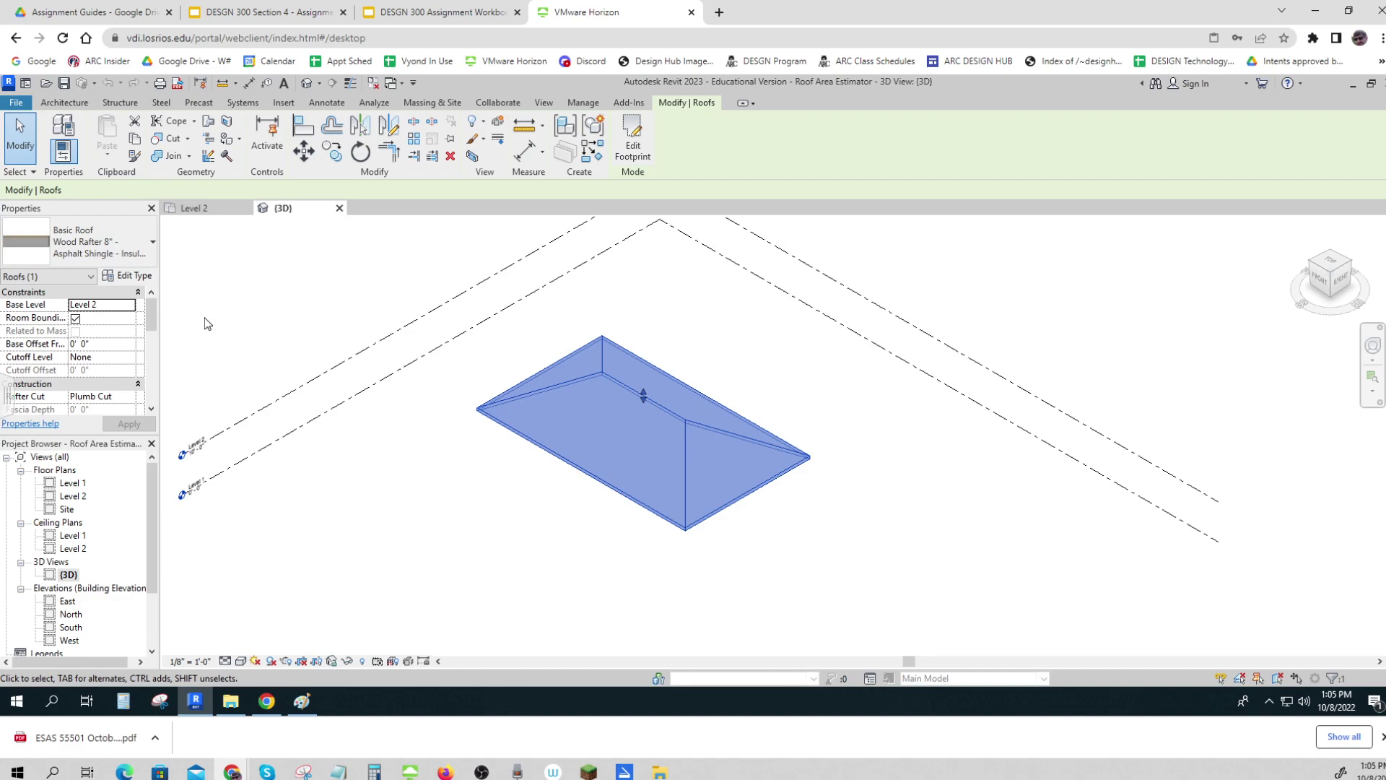
left_click(474, 564)
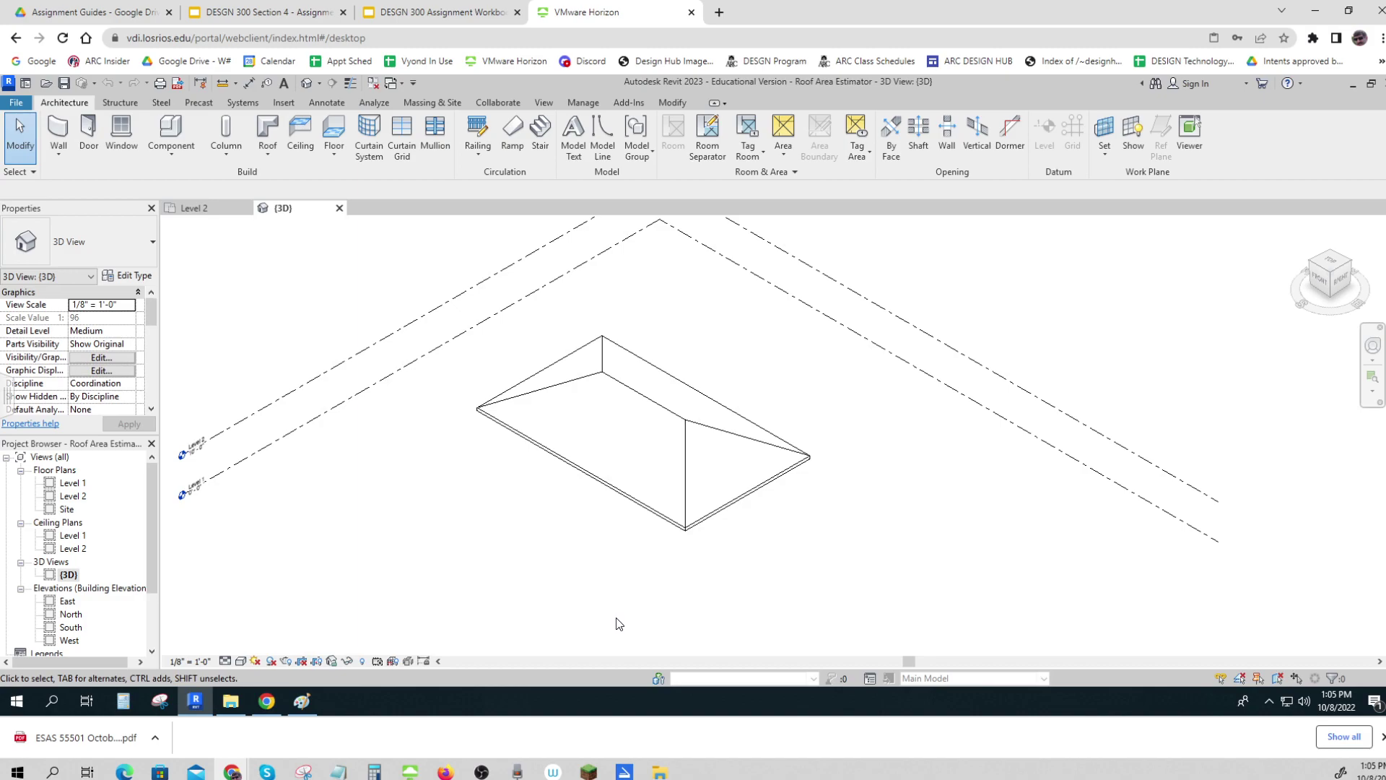
left_click(1319, 288)
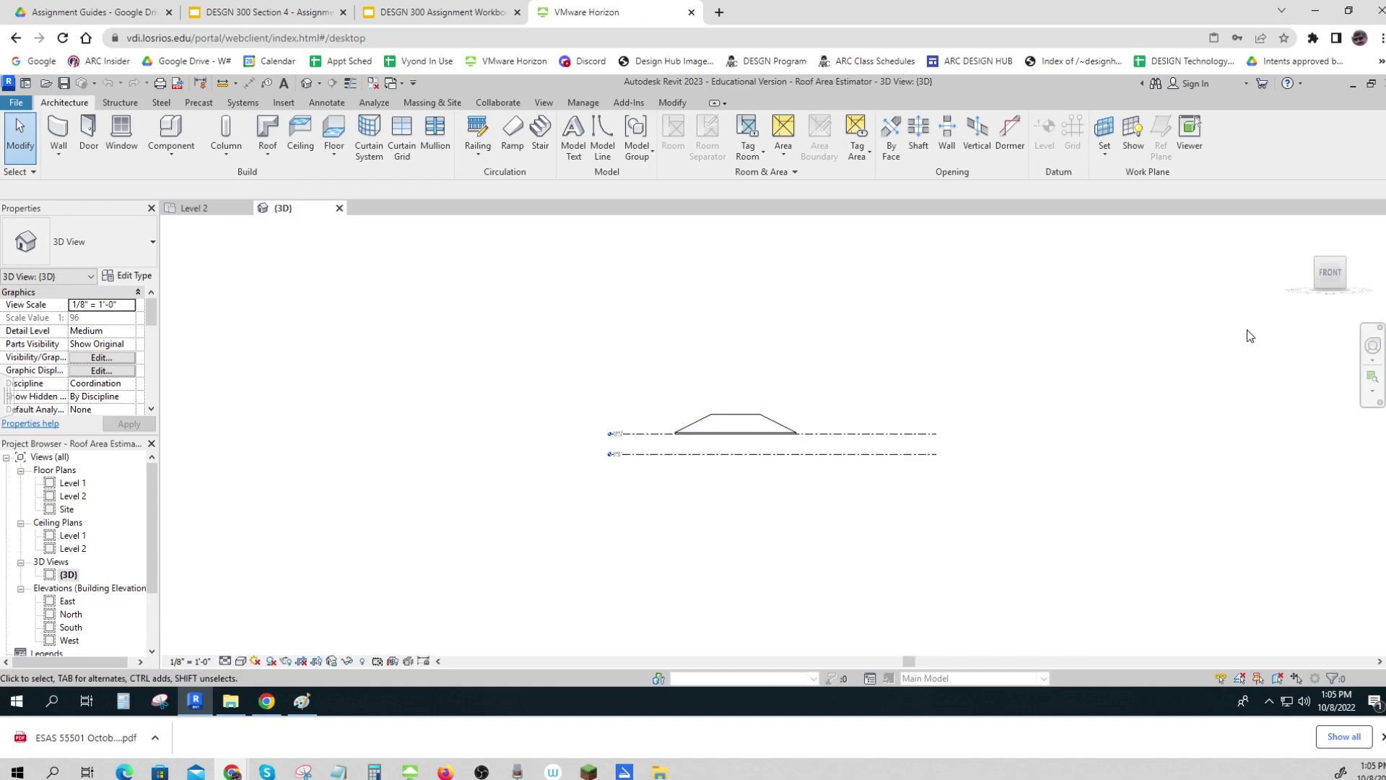
left_click(1349, 273)
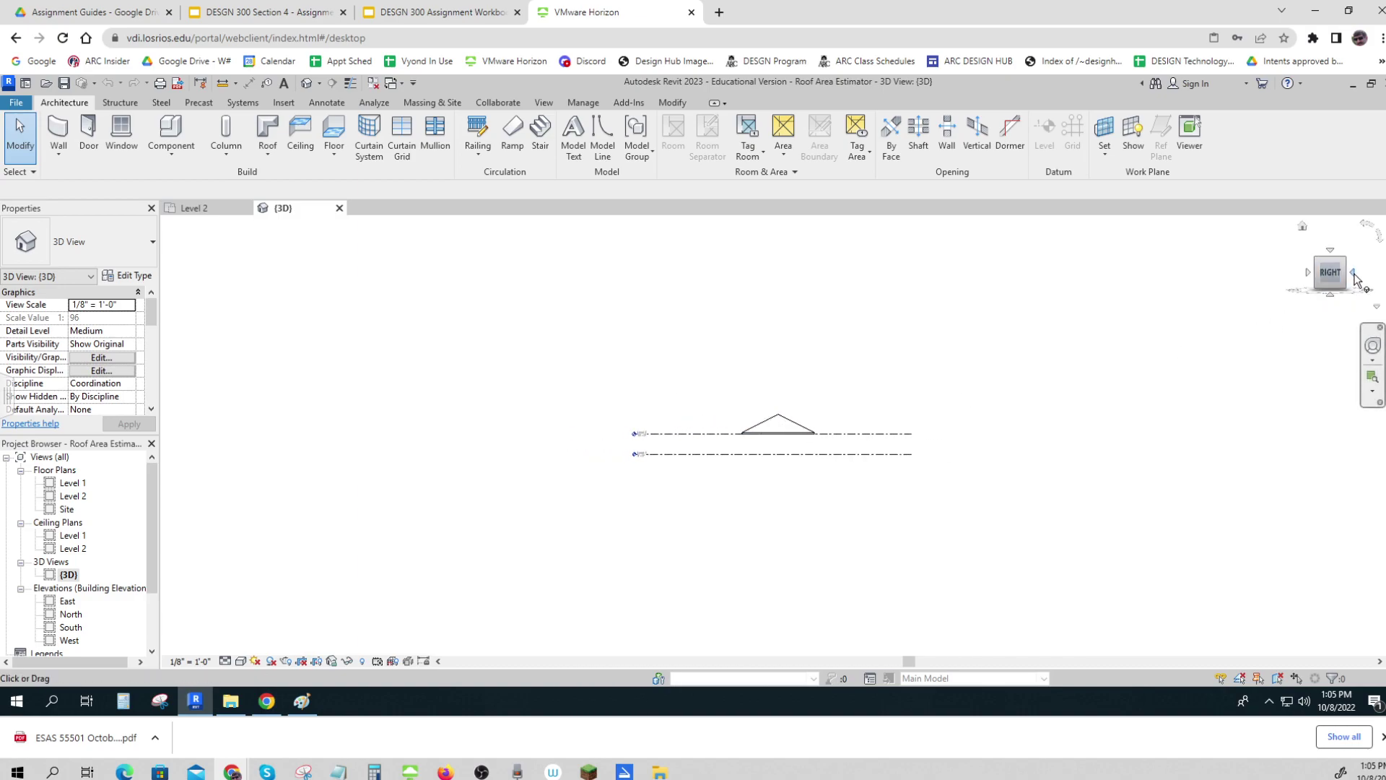
left_click(1316, 259)
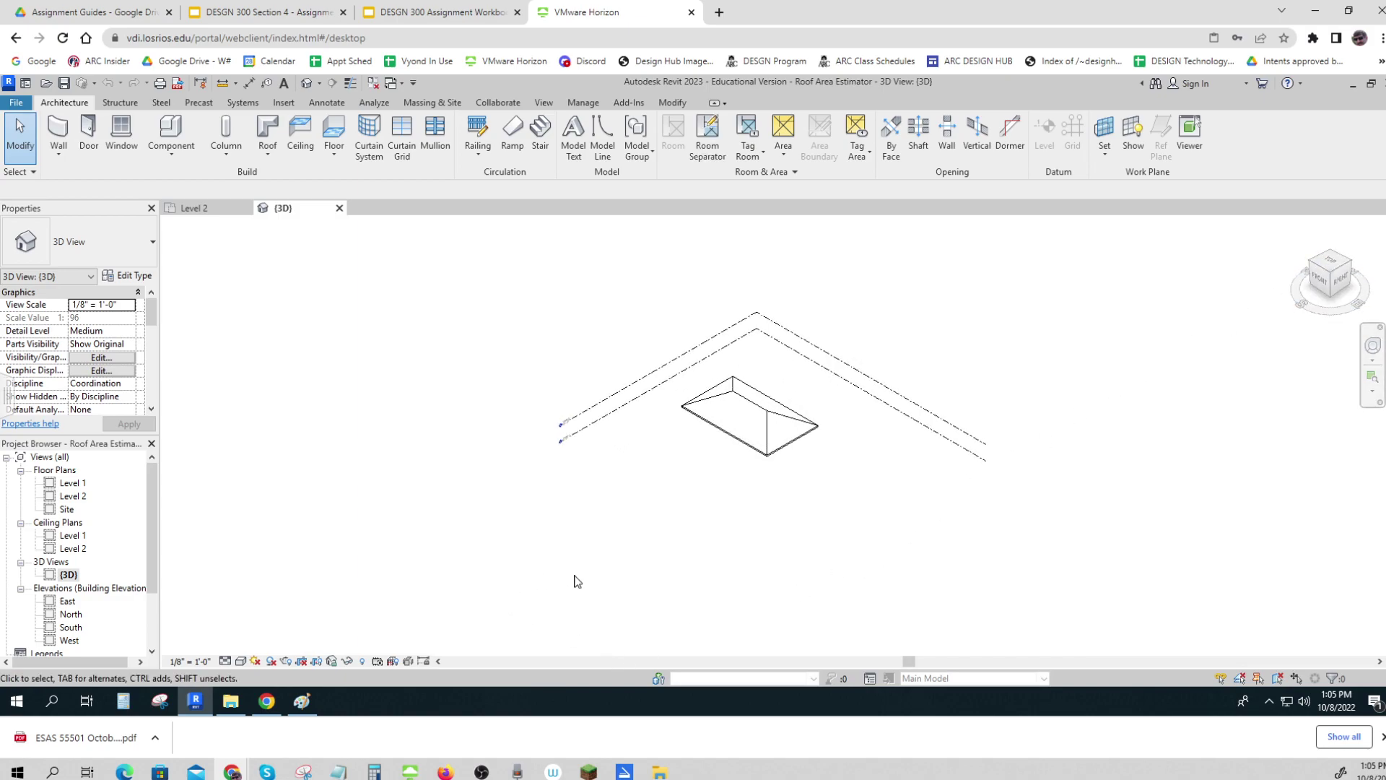
Select the hip roof and show its Dimensions: 6" / 12" slope and 2414.95 SF area.
left_click(68, 575)
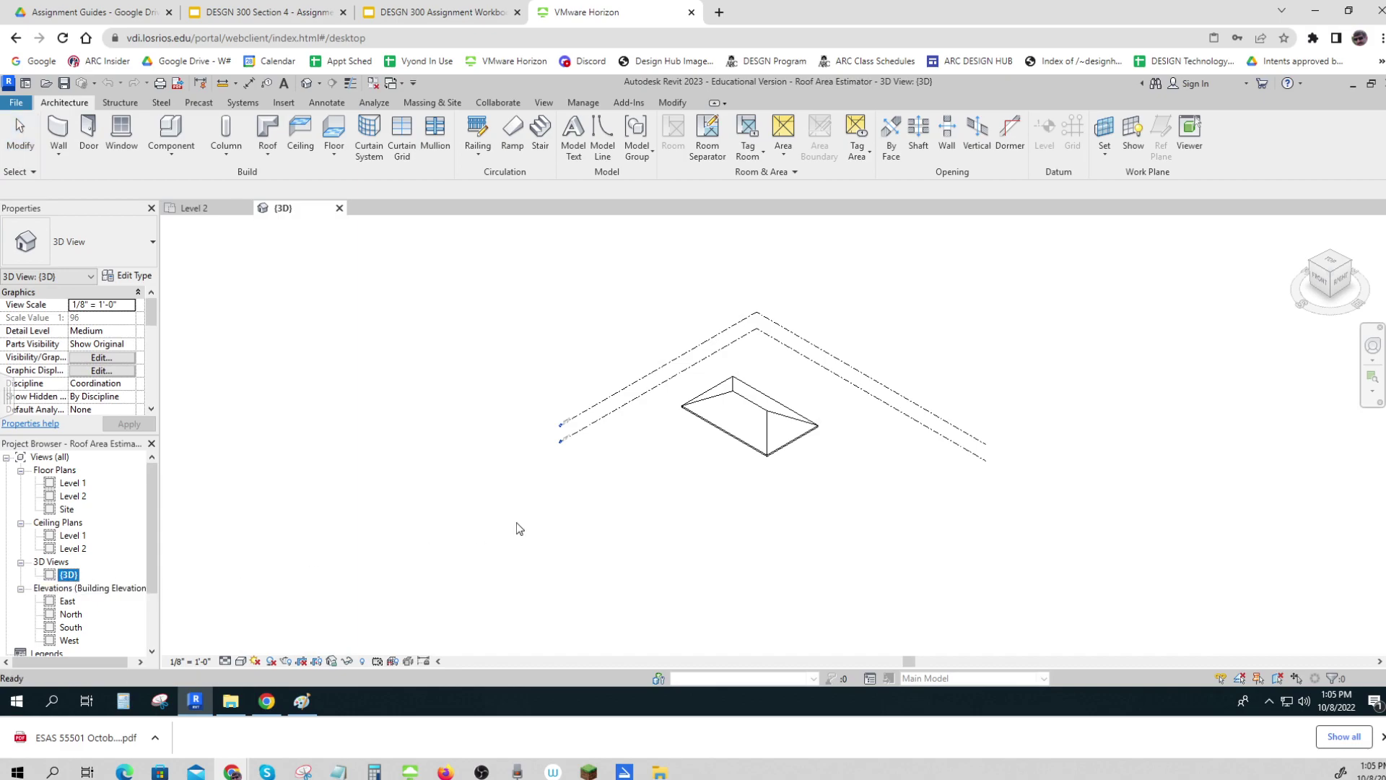
left_click(731, 439)
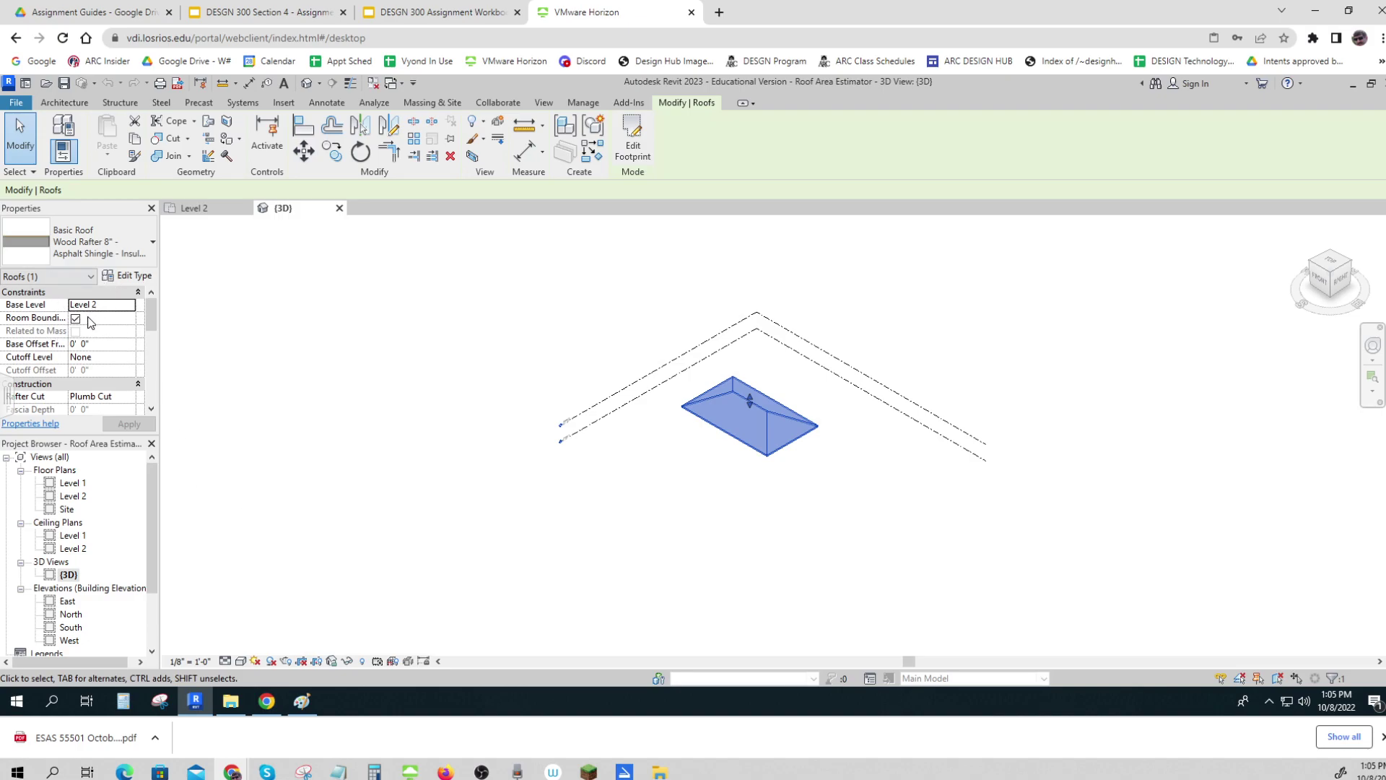
left_click(152, 408)
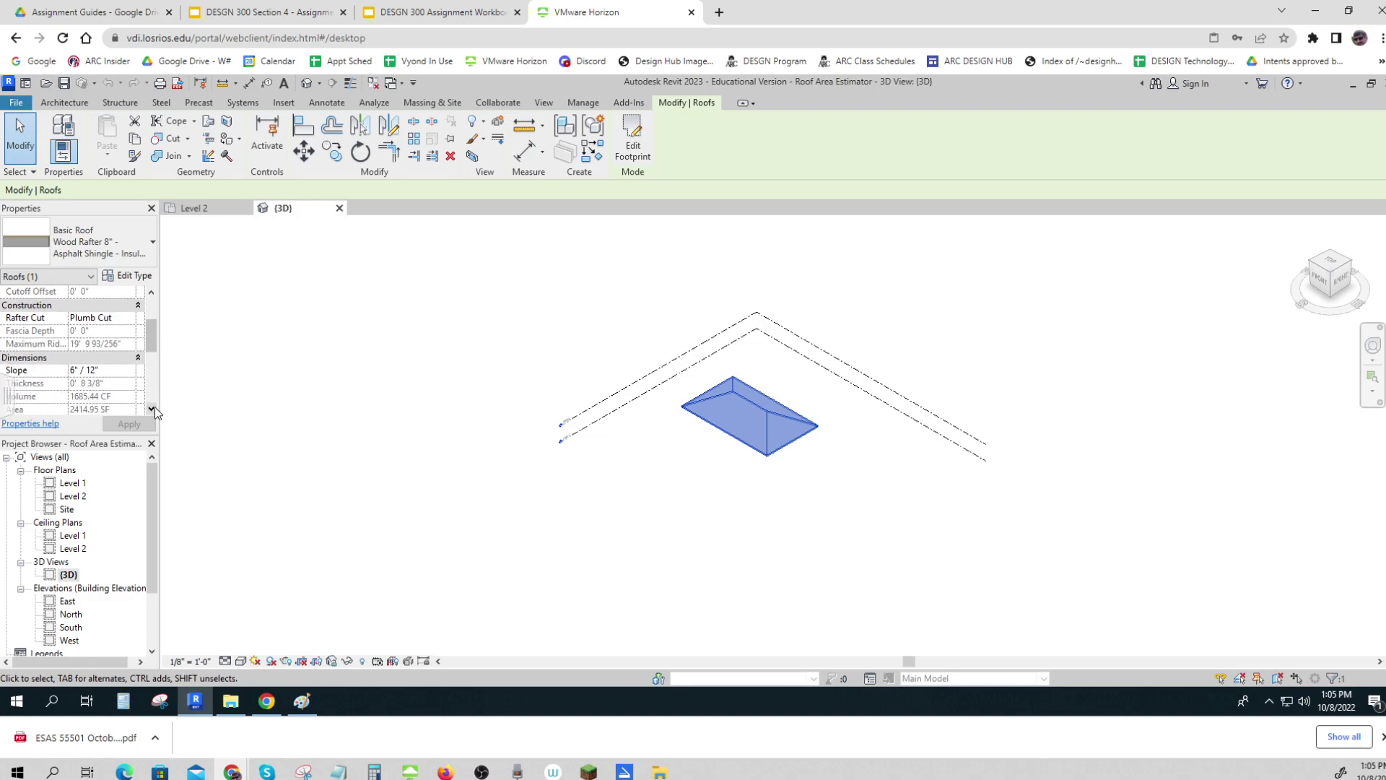
left_click(152, 409)
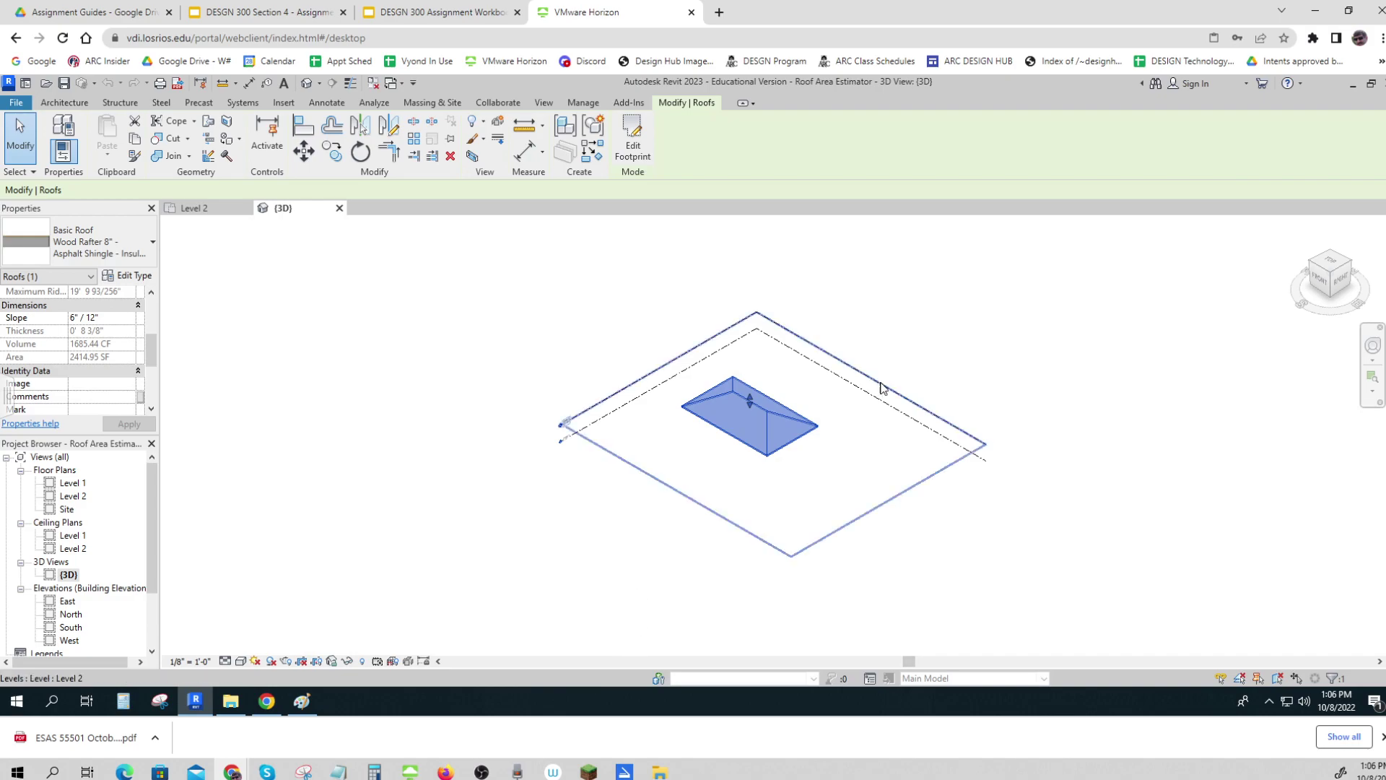
left_click(1328, 263)
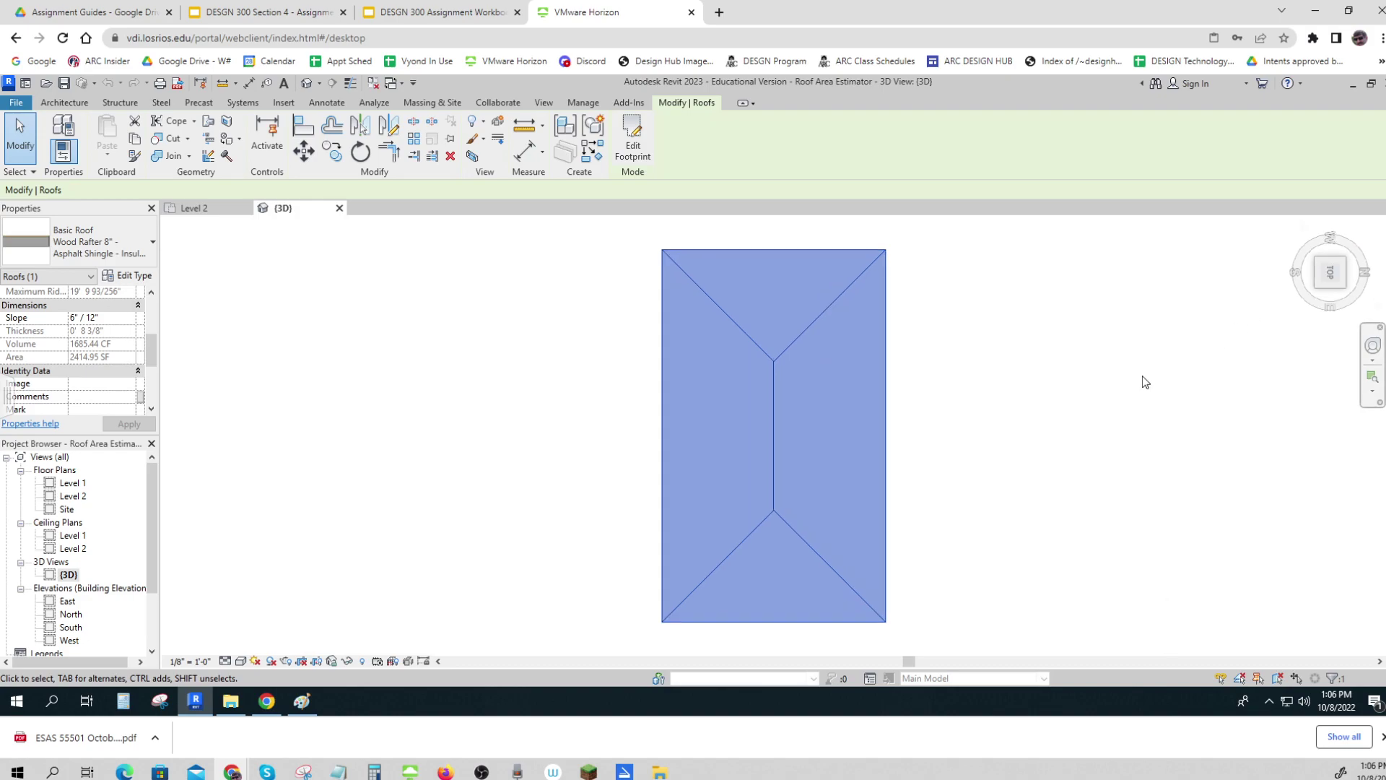
left_click(809, 249)
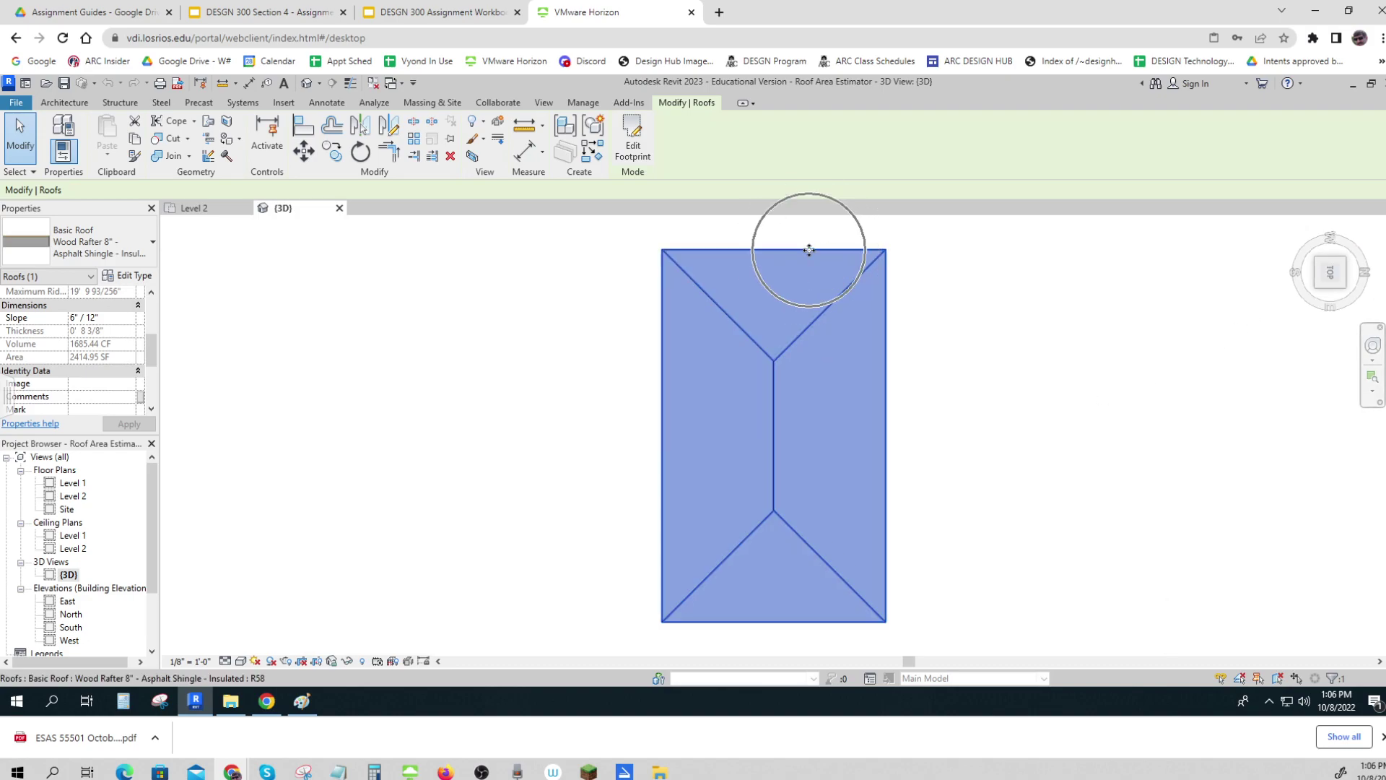
left_click(889, 331)
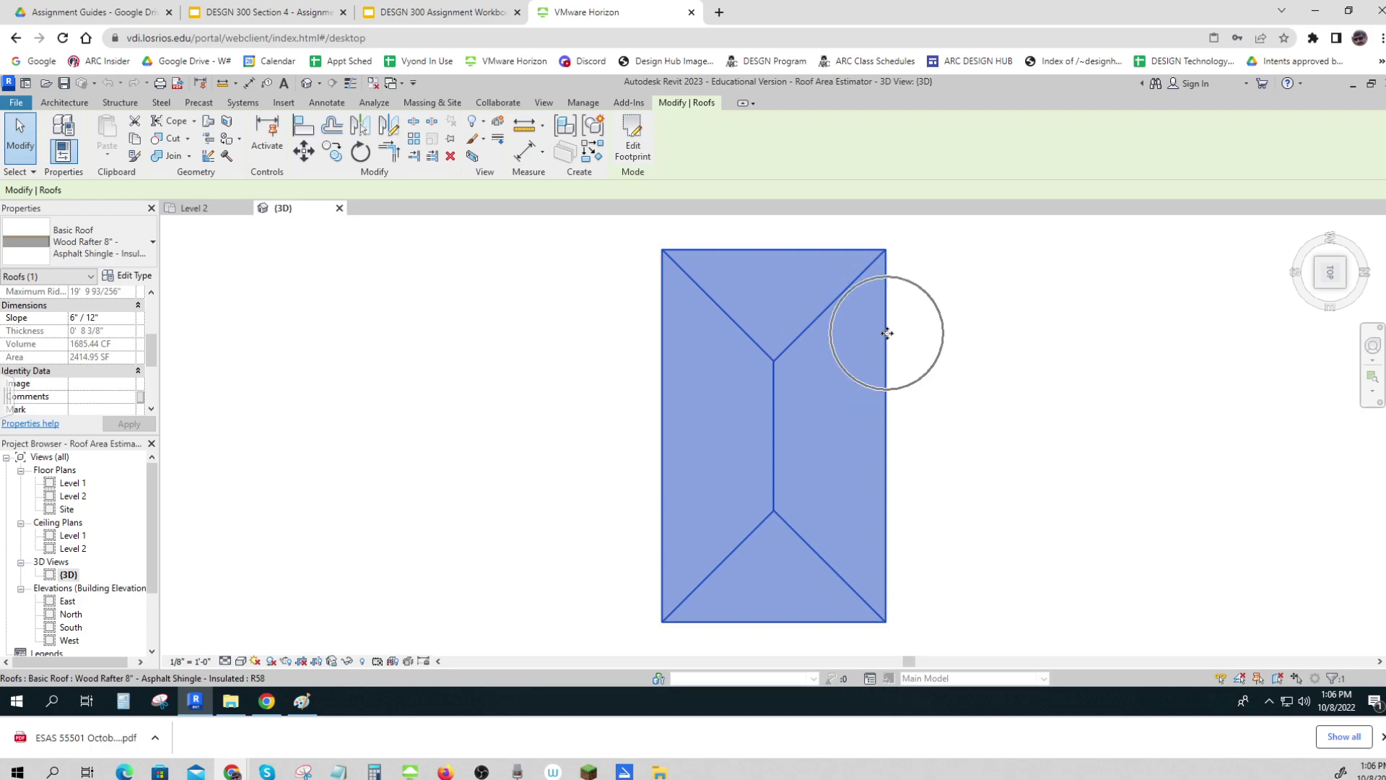
left_click(1316, 289)
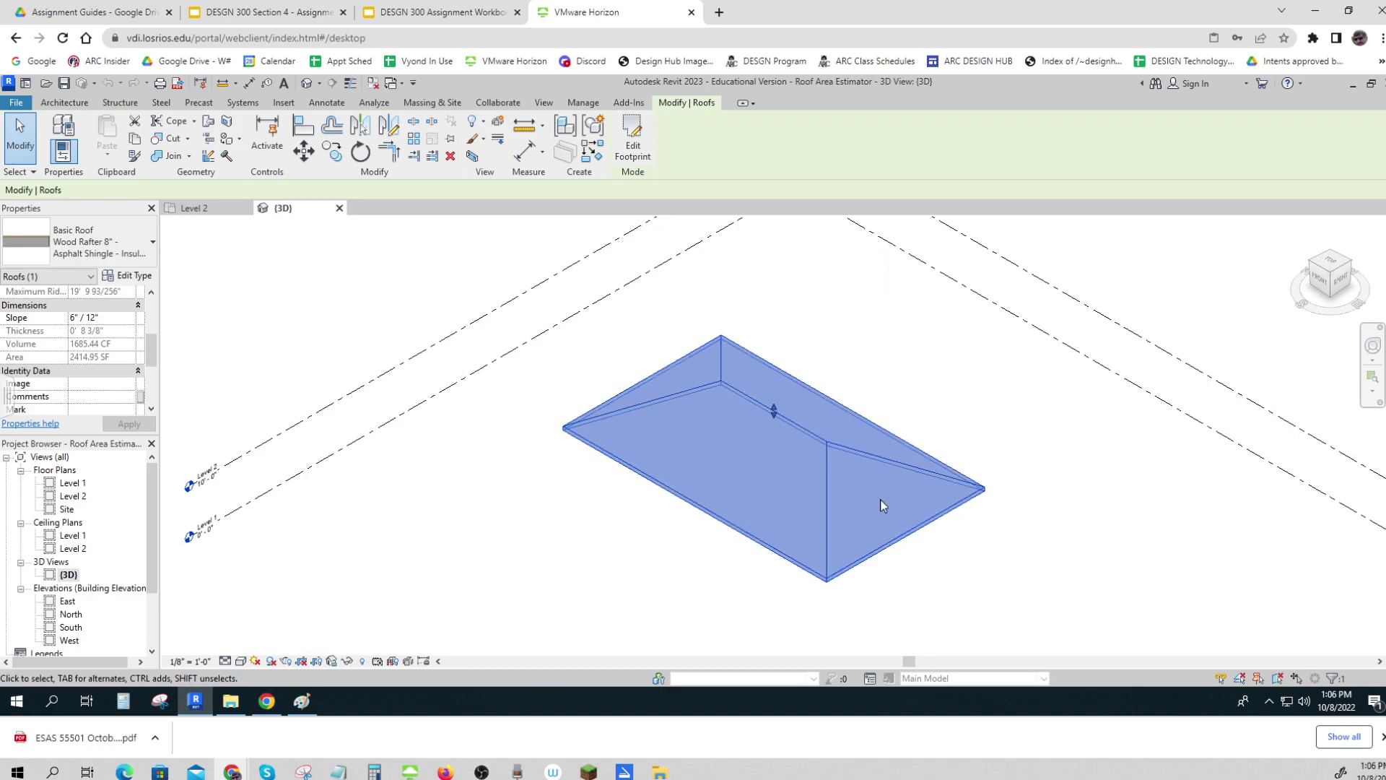
Change the roof's Slope from 6" / 12" to 9" / 12" and apply it.
left_click(820, 423)
left_click(72, 317)
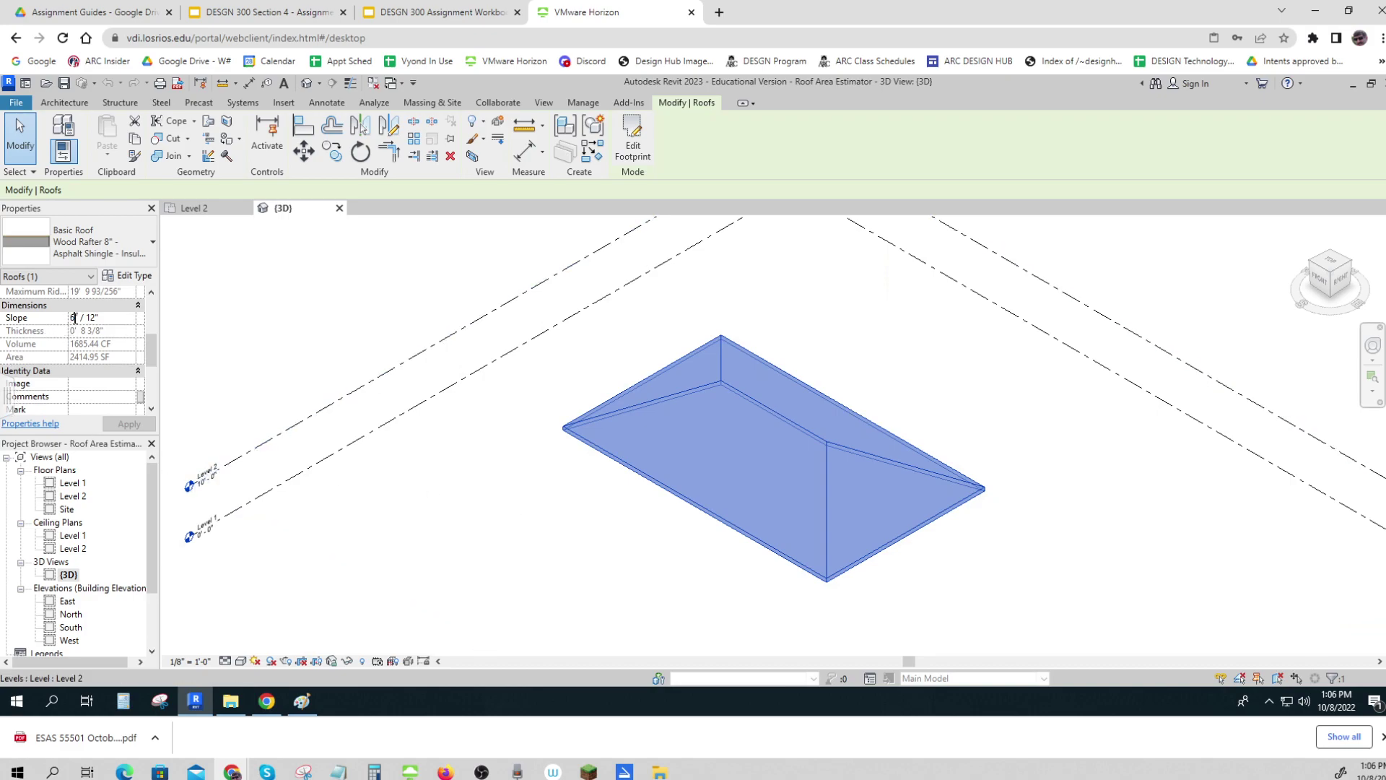
left_click_drag(74, 317, 65, 319)
type("9")
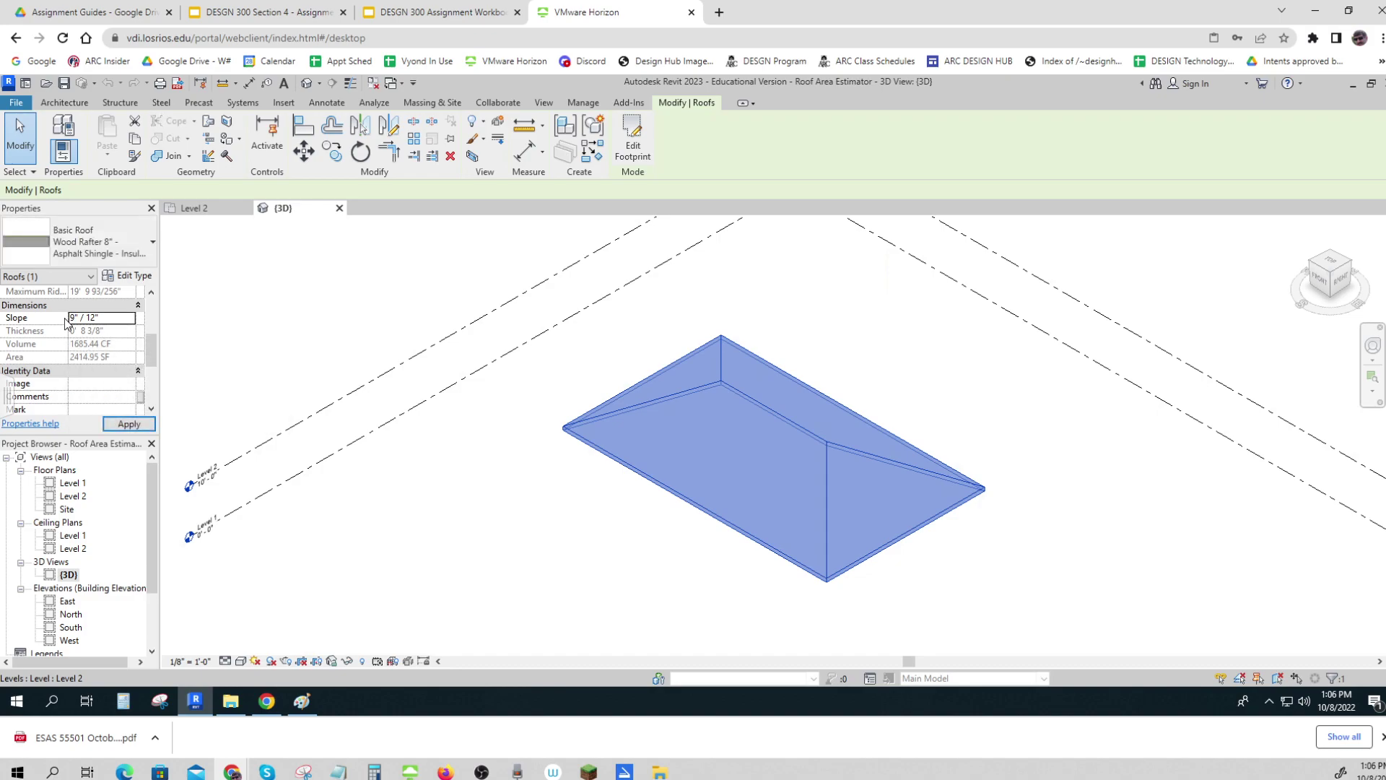
left_click(129, 424)
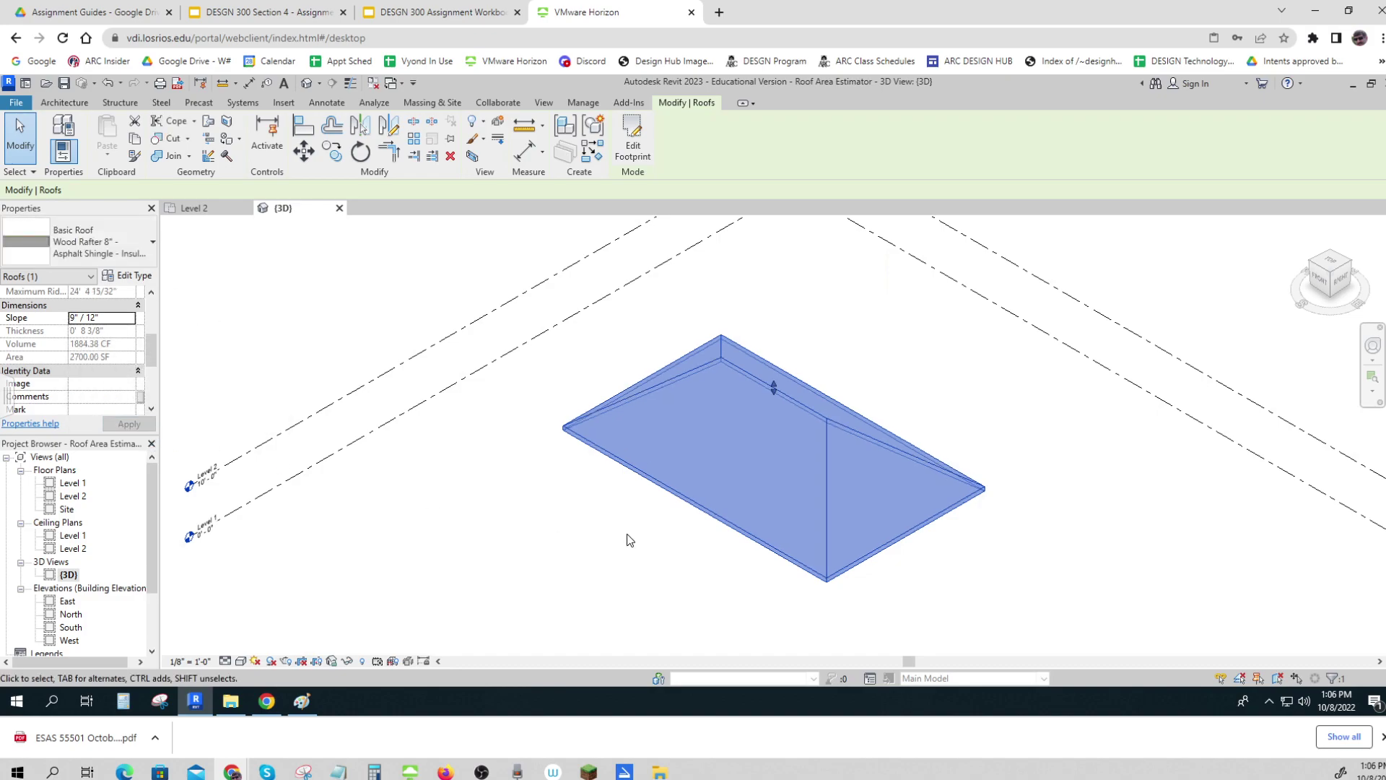
View the roof from the FRONT, drag its ridge lower, then undo the reshaping.
left_click(1320, 280)
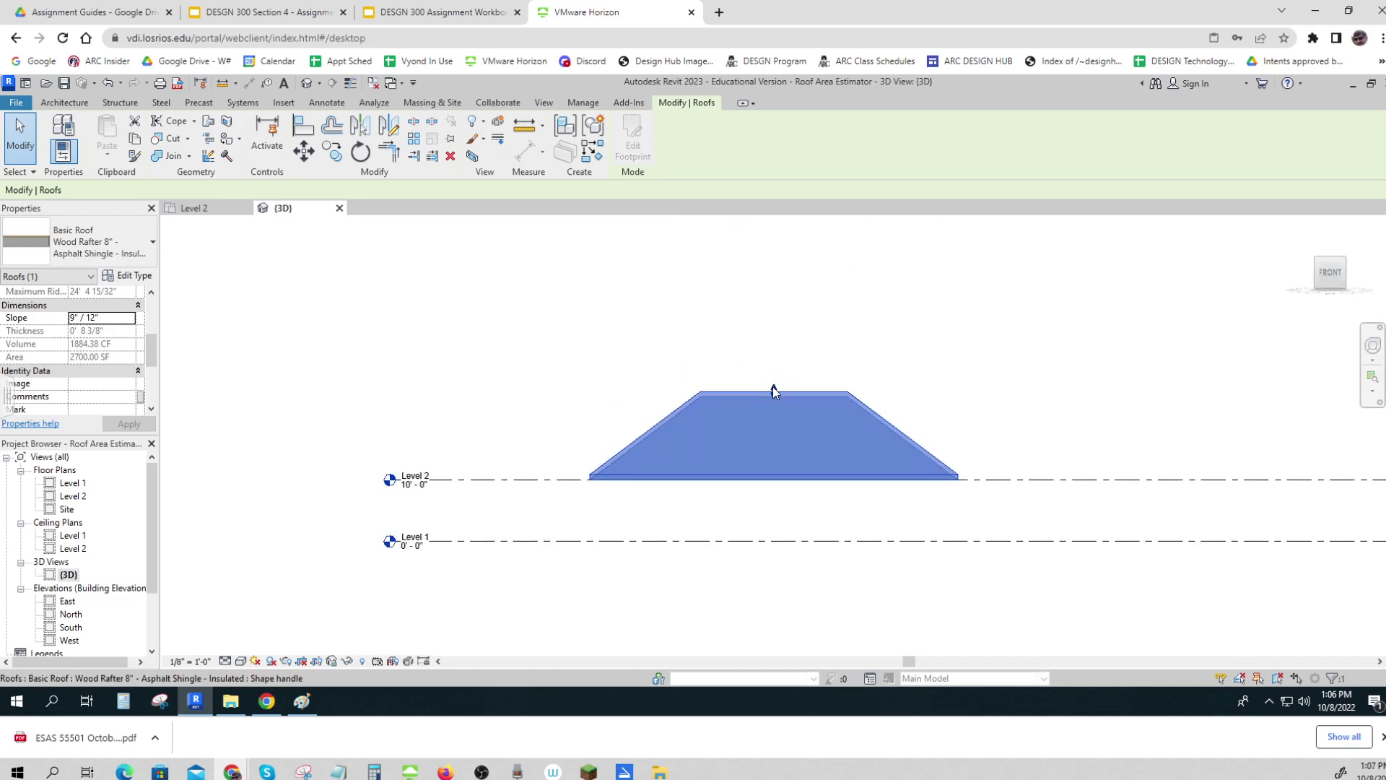
mouse_move(773, 387)
left_mouse_down()
mouse_move(780, 325)
mouse_move(779, 390)
left_mouse_up()
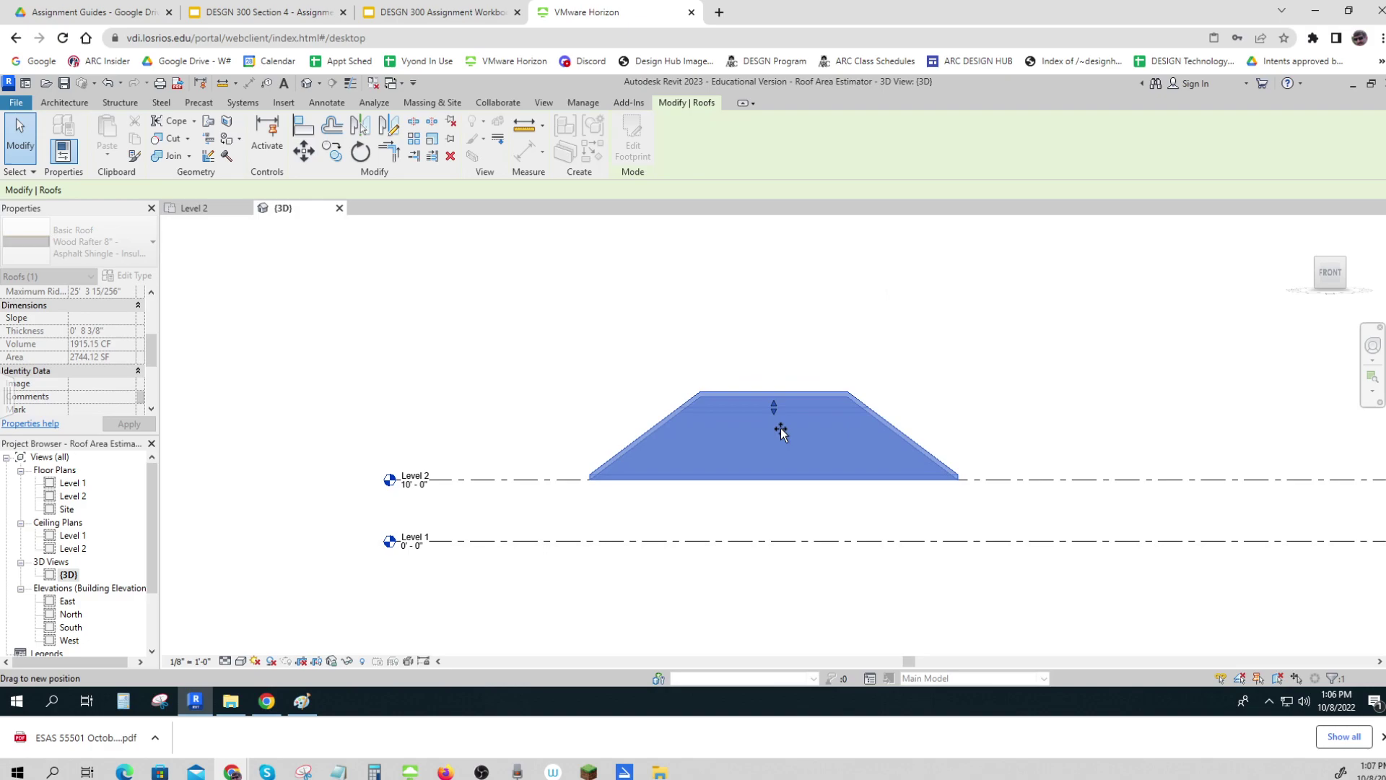
left_click_drag(781, 447, 775, 404)
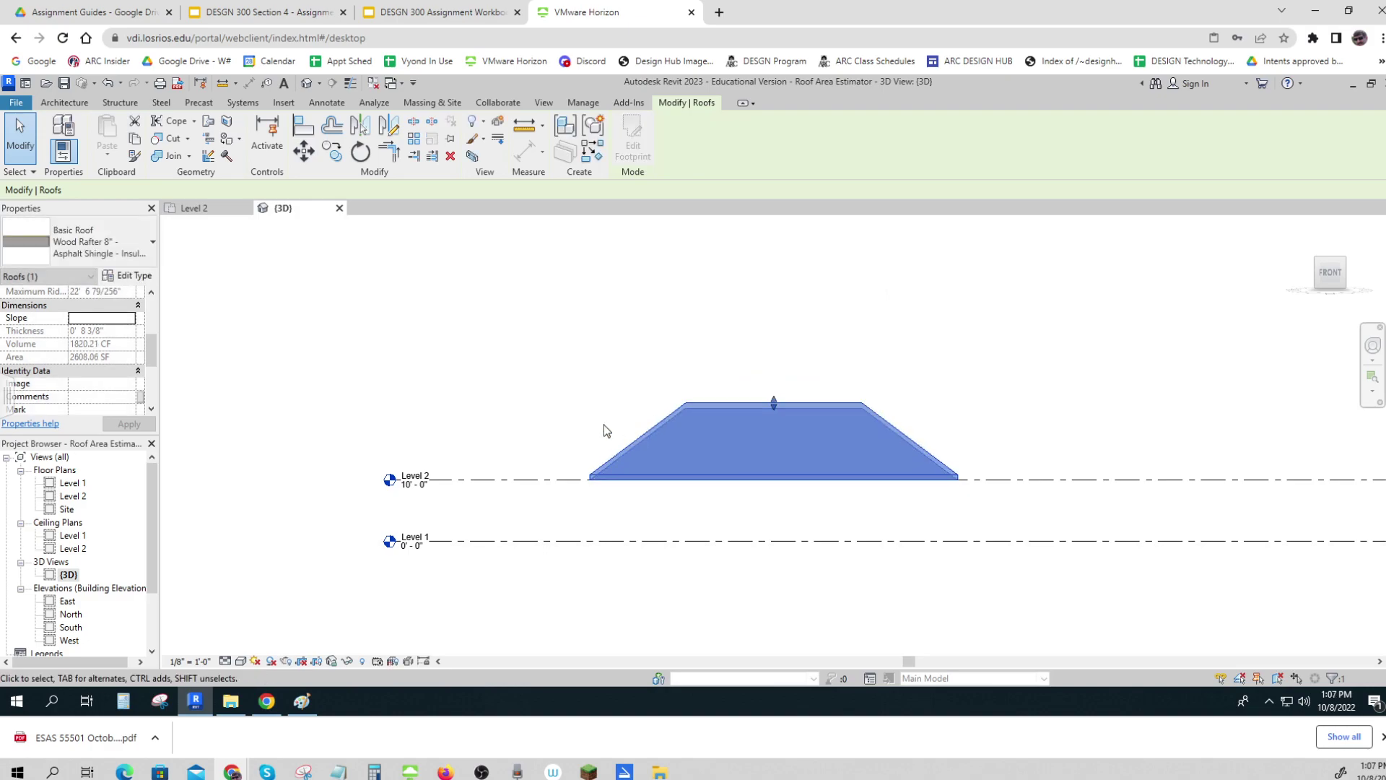
left_click(102, 317)
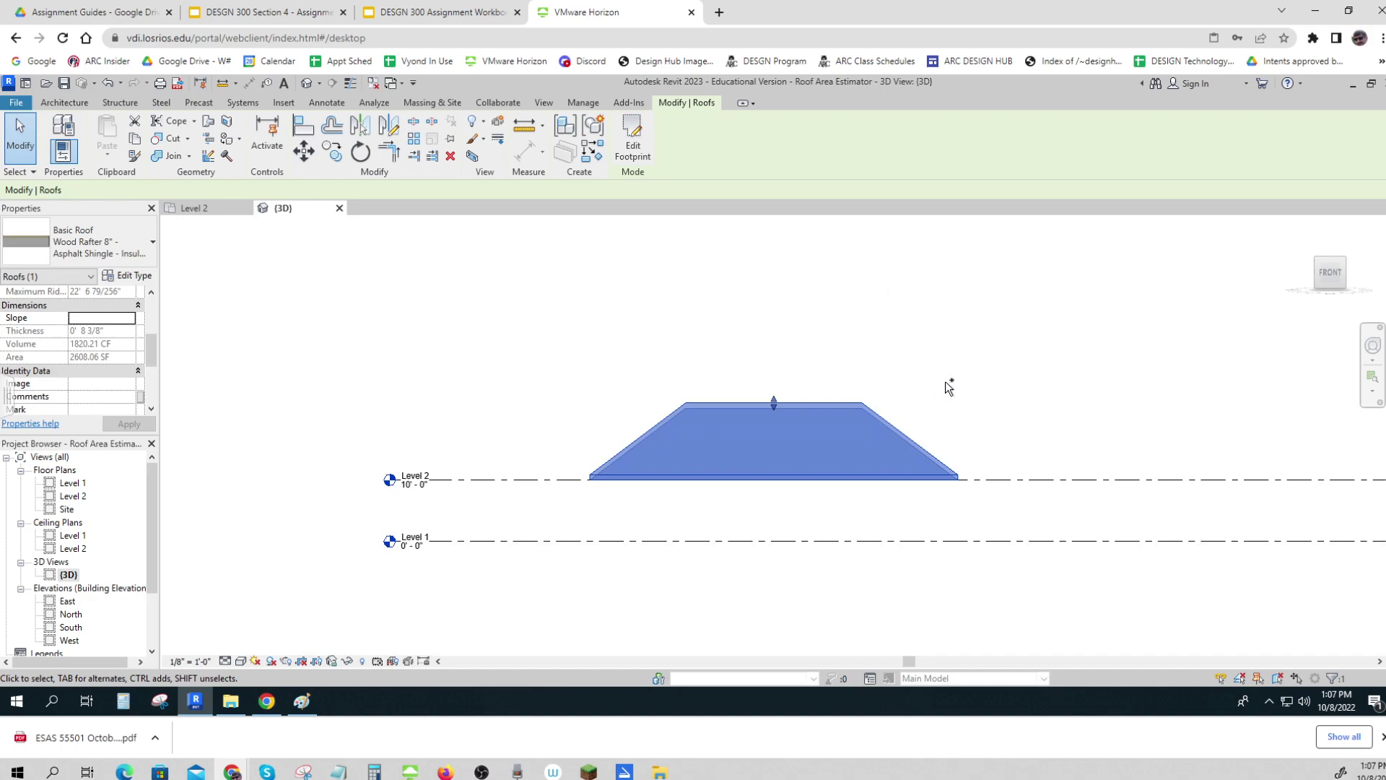
left_click(1032, 385)
key("ctrl+z")
key("ctrl+z")
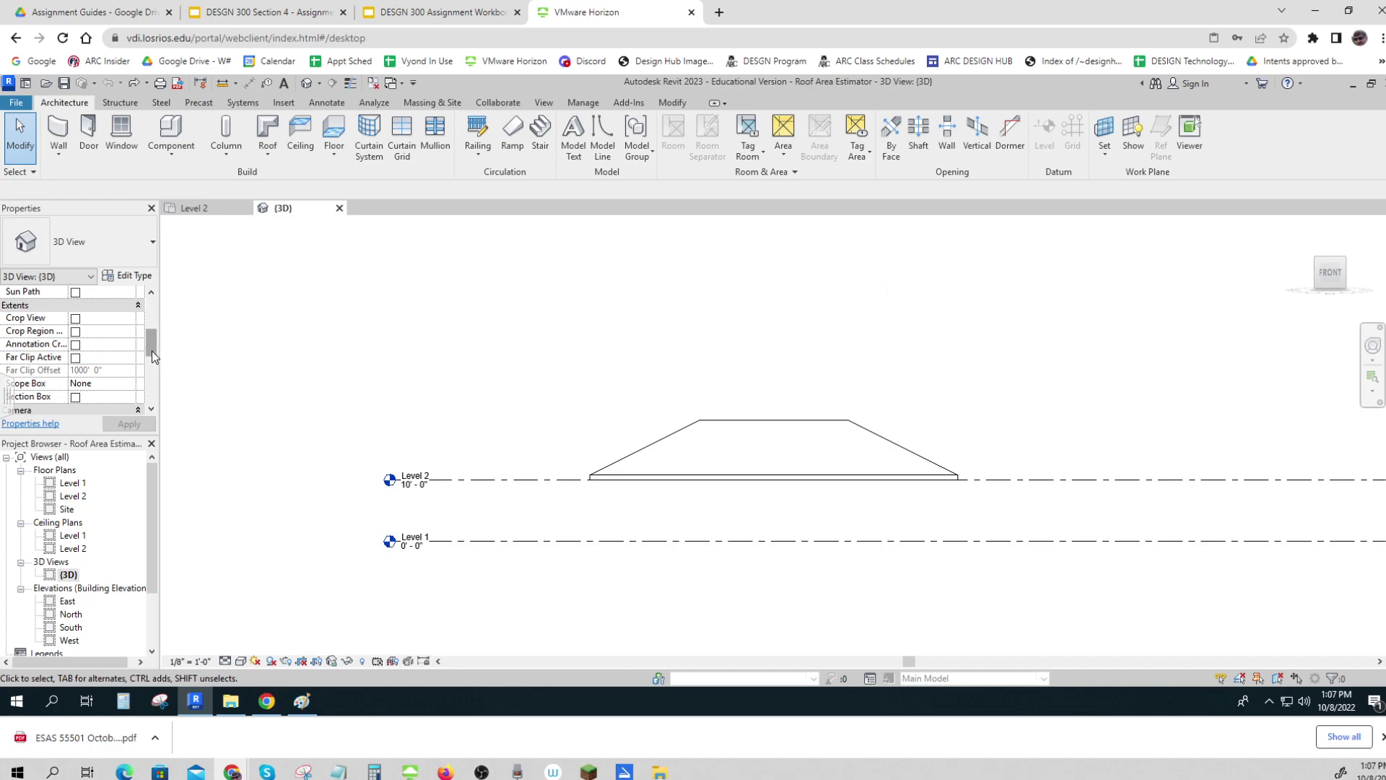
Select the hip roof and set its Slope to 9" / 12" in Properties.
mouse_move(151, 351)
left_mouse_down()
mouse_move(155, 379)
mouse_move(164, 325)
left_mouse_up()
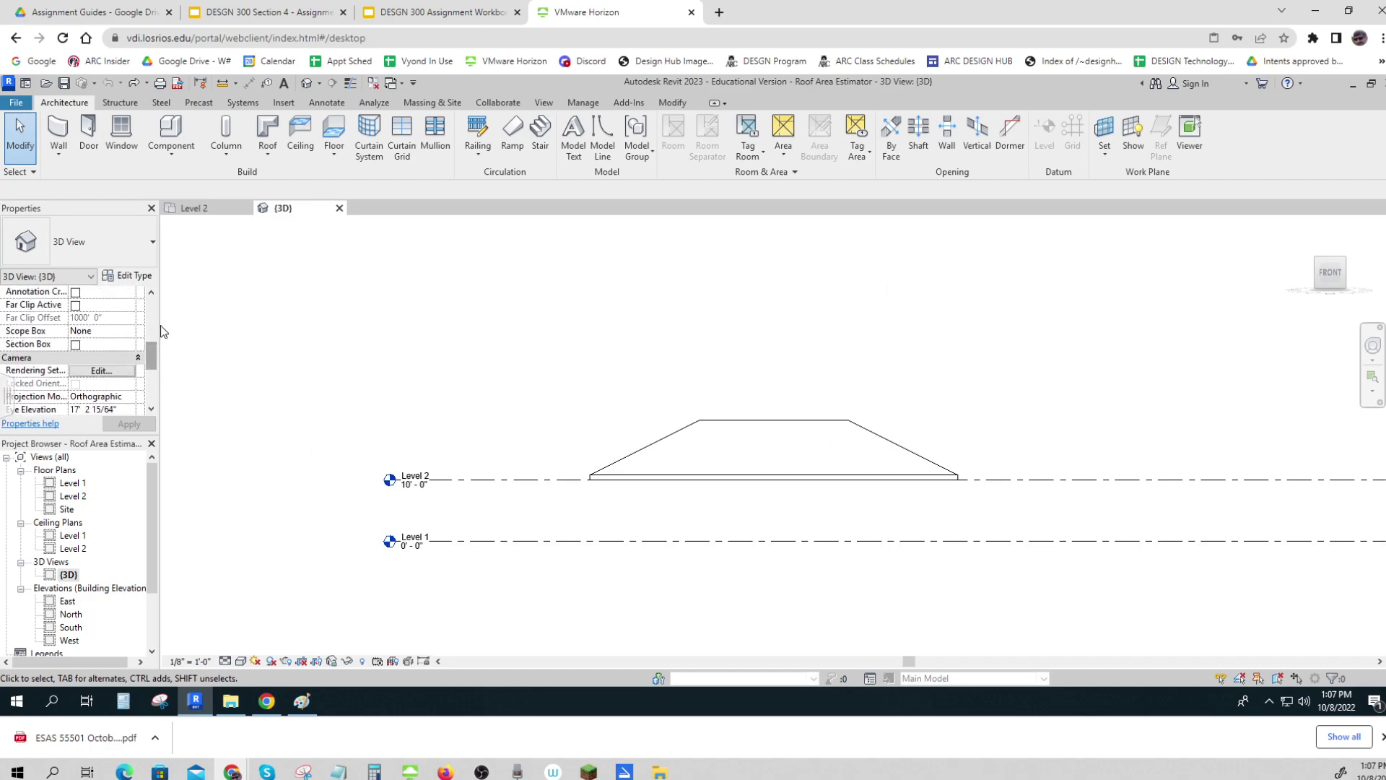
left_click(711, 426)
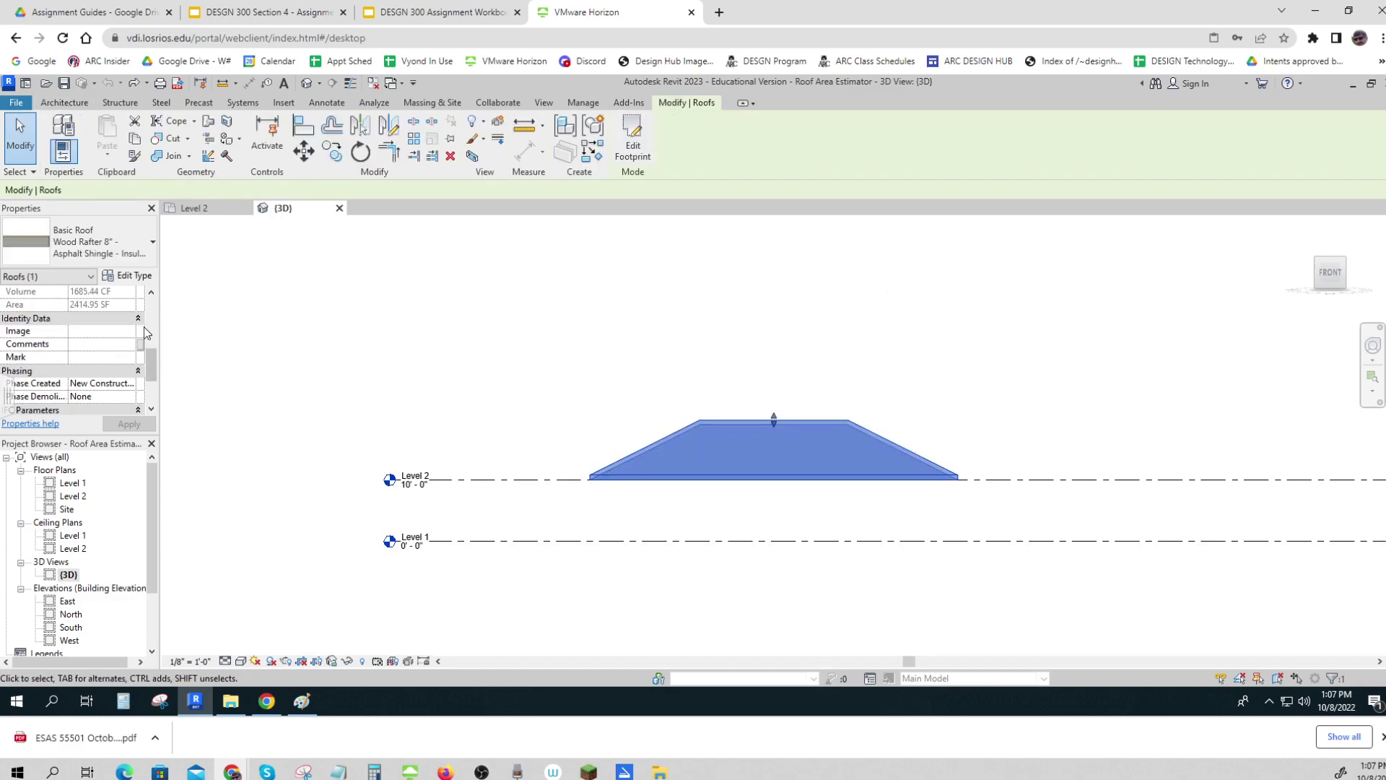
mouse_move(151, 358)
left_mouse_down()
mouse_move(150, 387)
mouse_move(157, 348)
left_mouse_up()
left_click(75, 336)
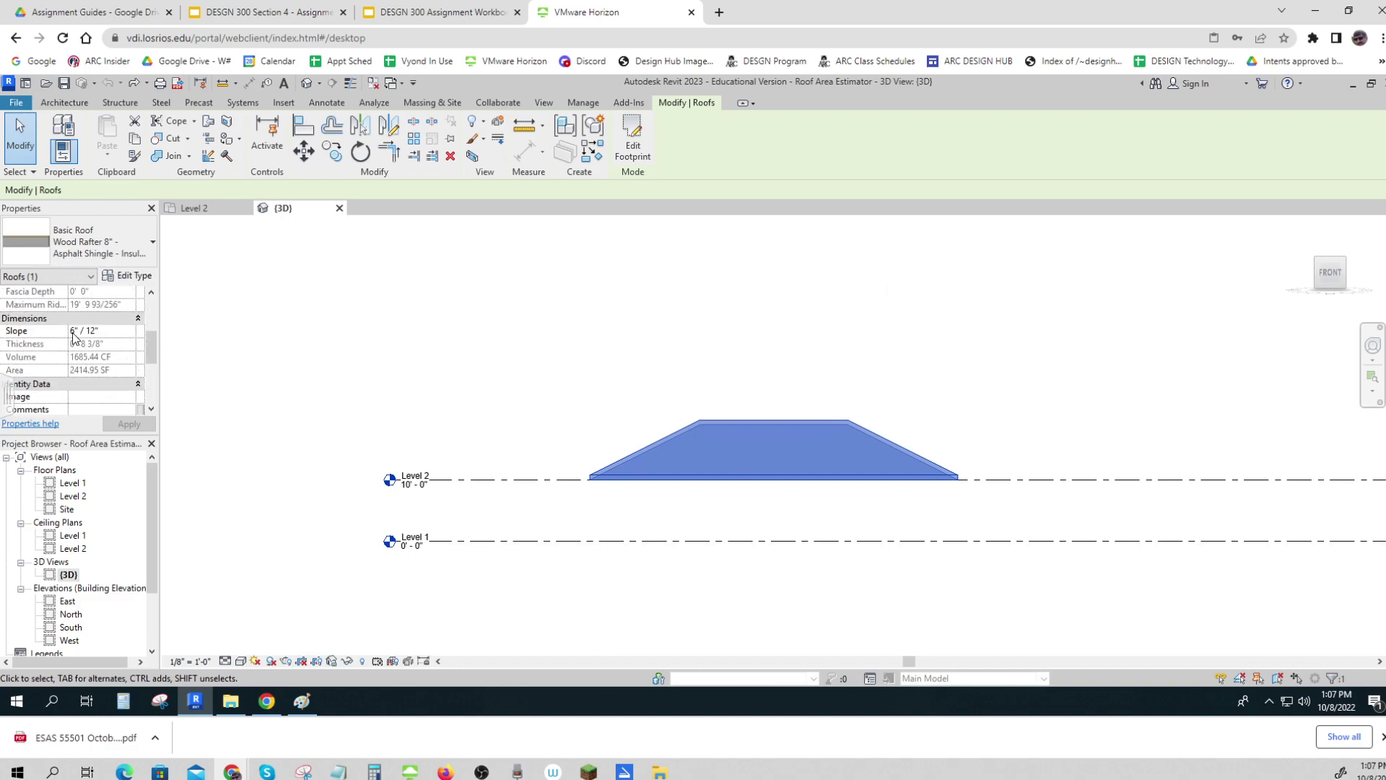
double_click(67, 331)
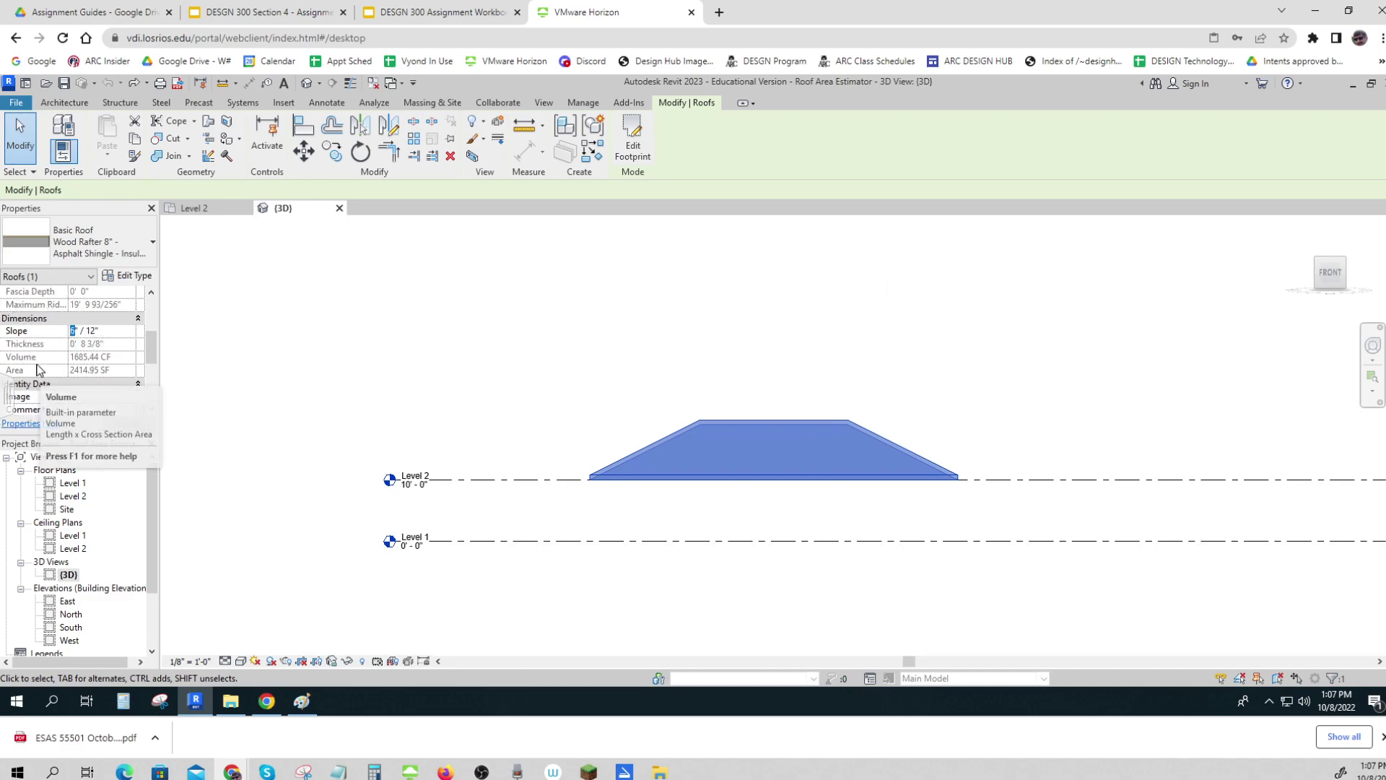
type("9")
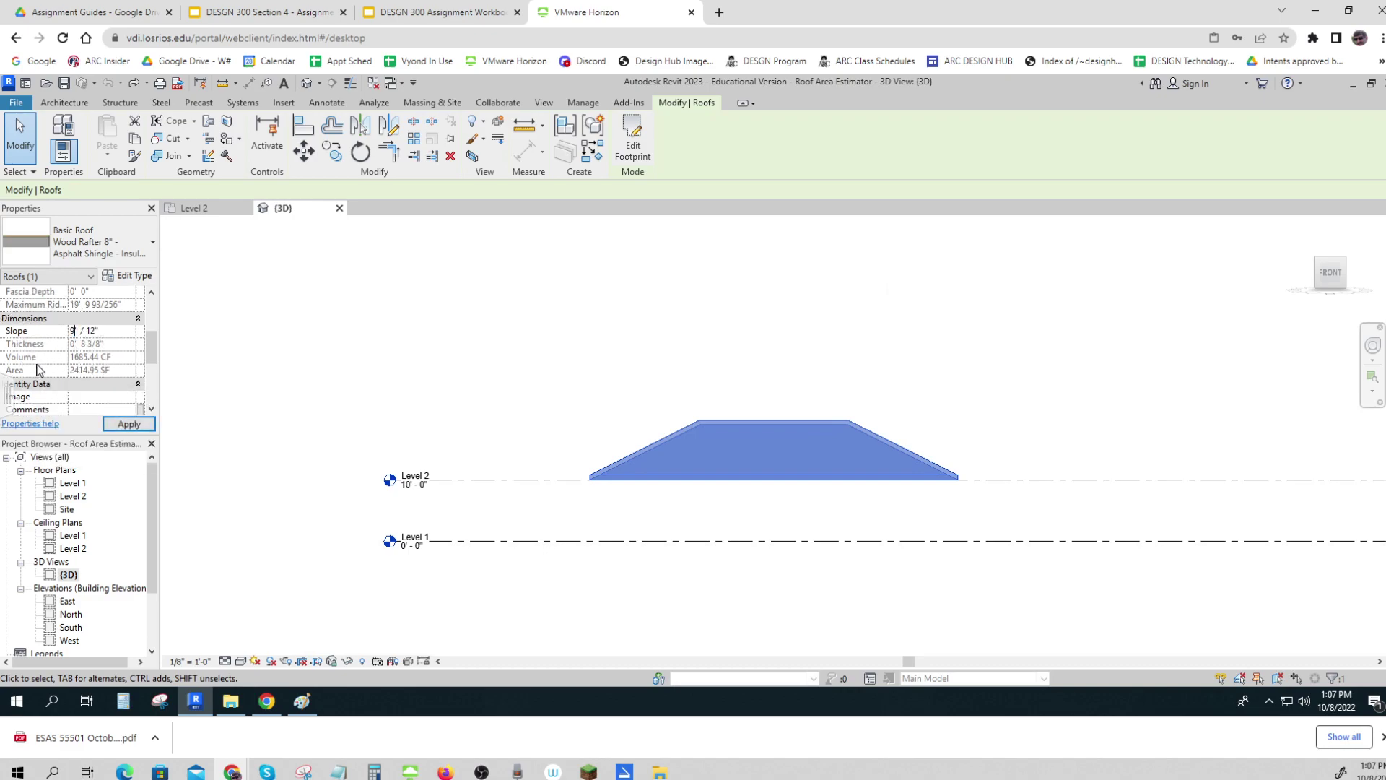
left_click(126, 425)
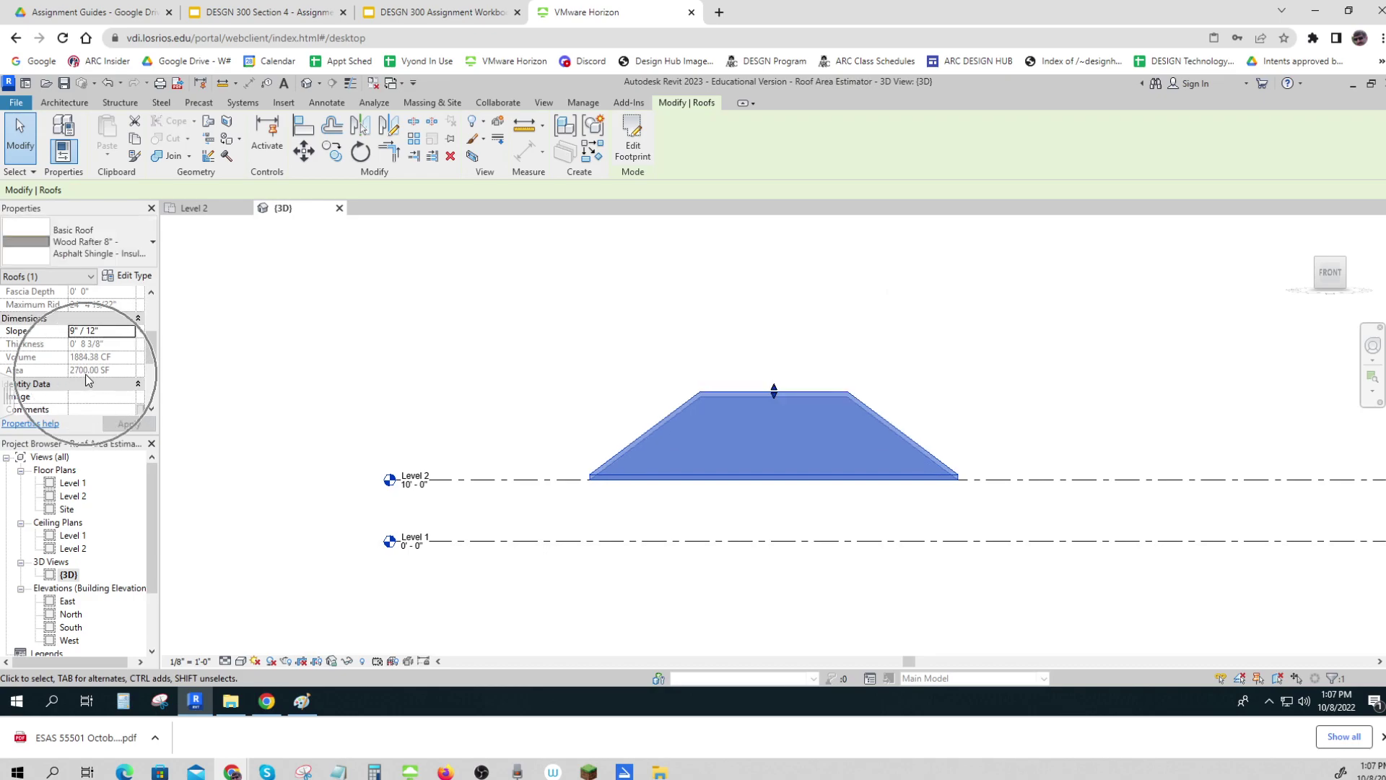
Flatten the slope to 5" / 12" (2340 SF area), then review the assignment guide.
left_click(72, 330)
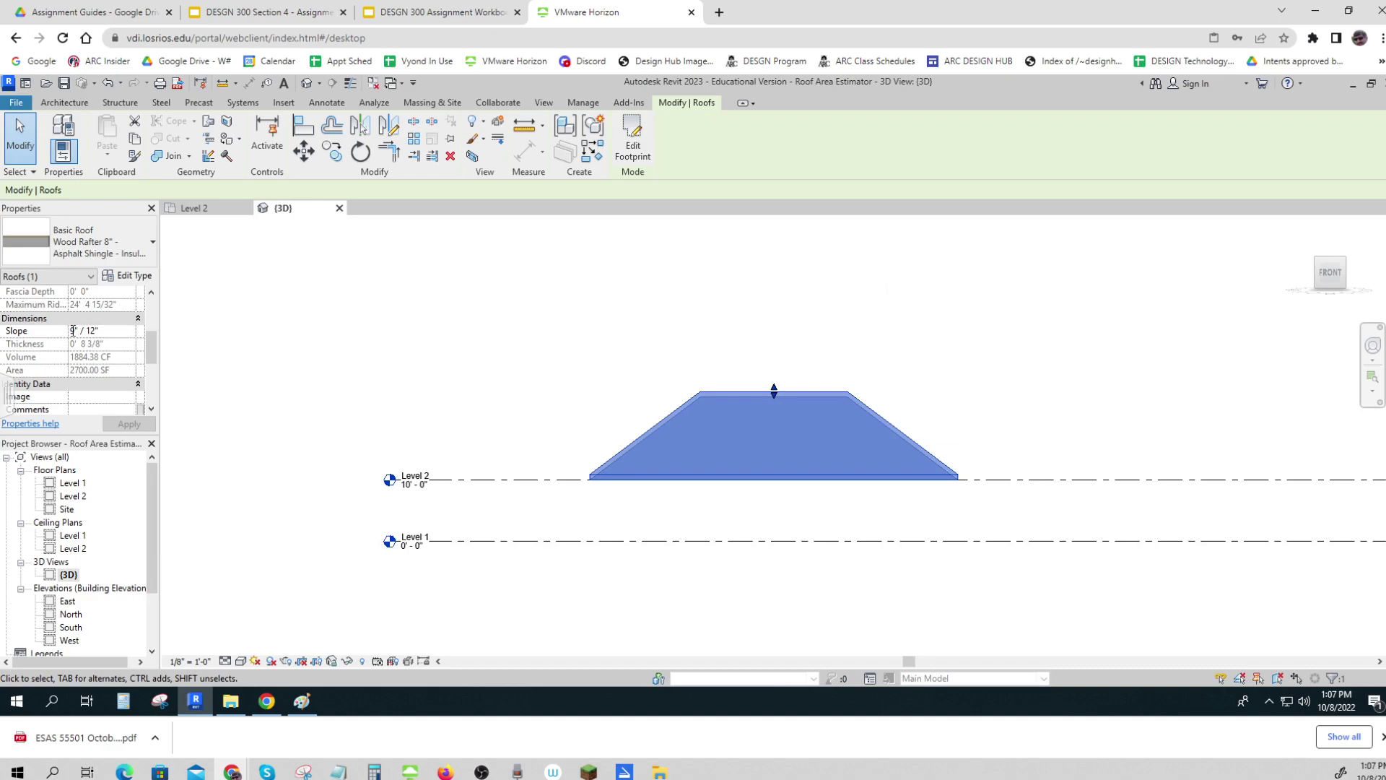
type("5")
left_click(128, 424)
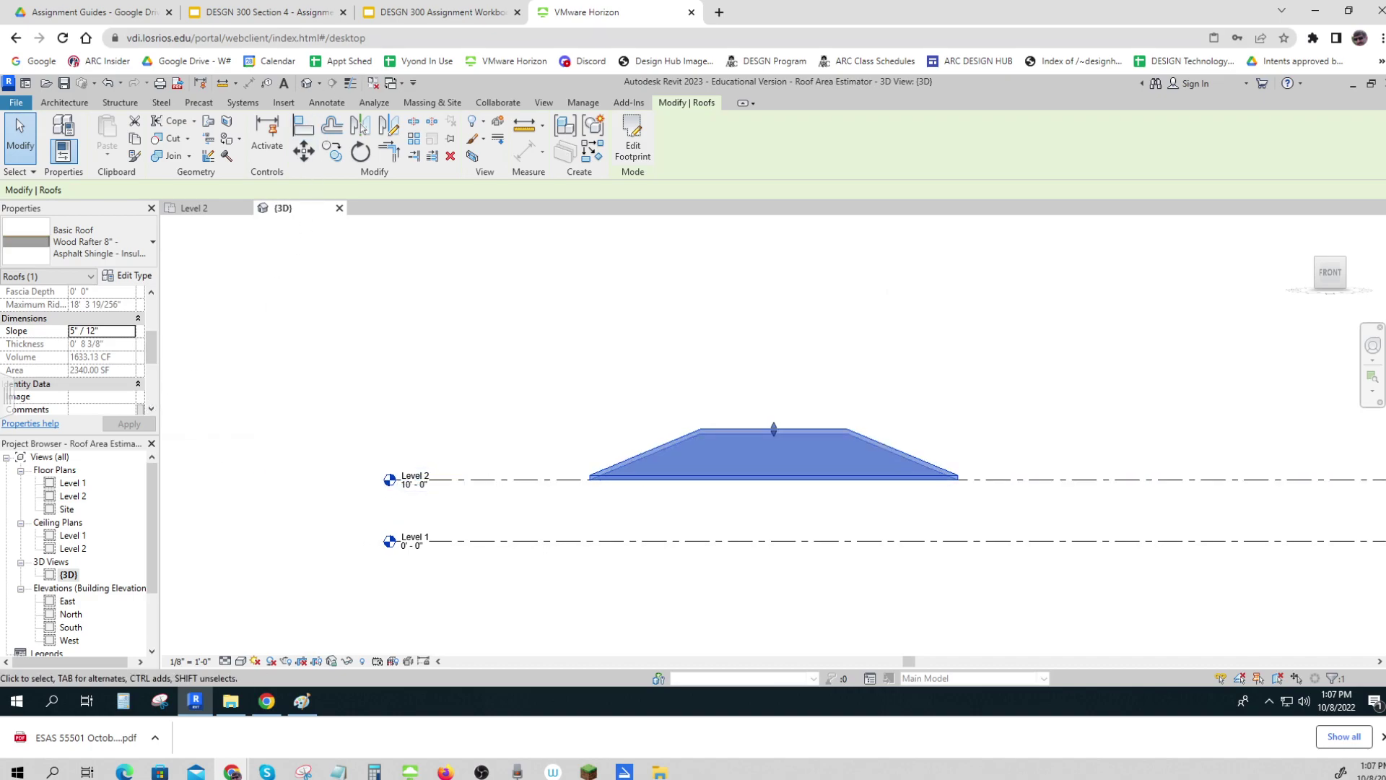
left_click(266, 12)
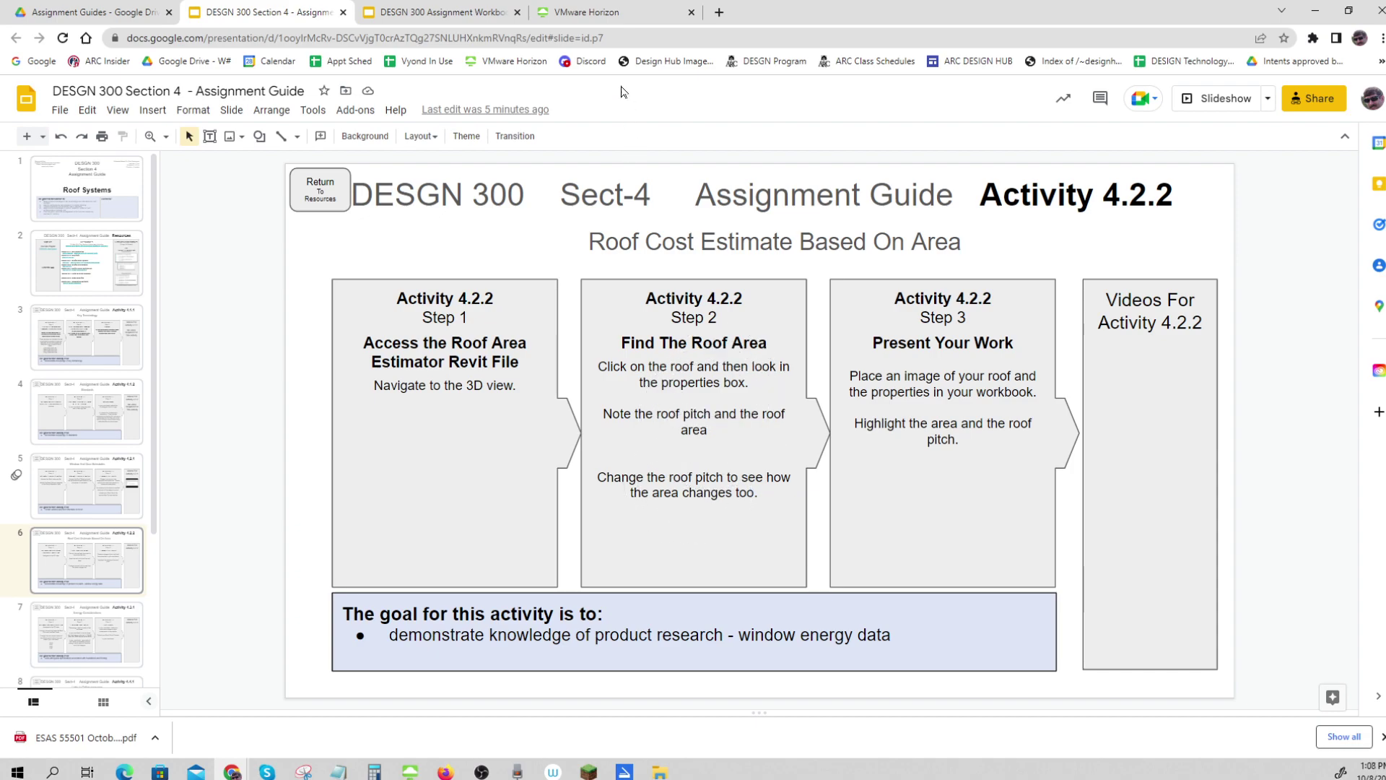
left_click(611, 16)
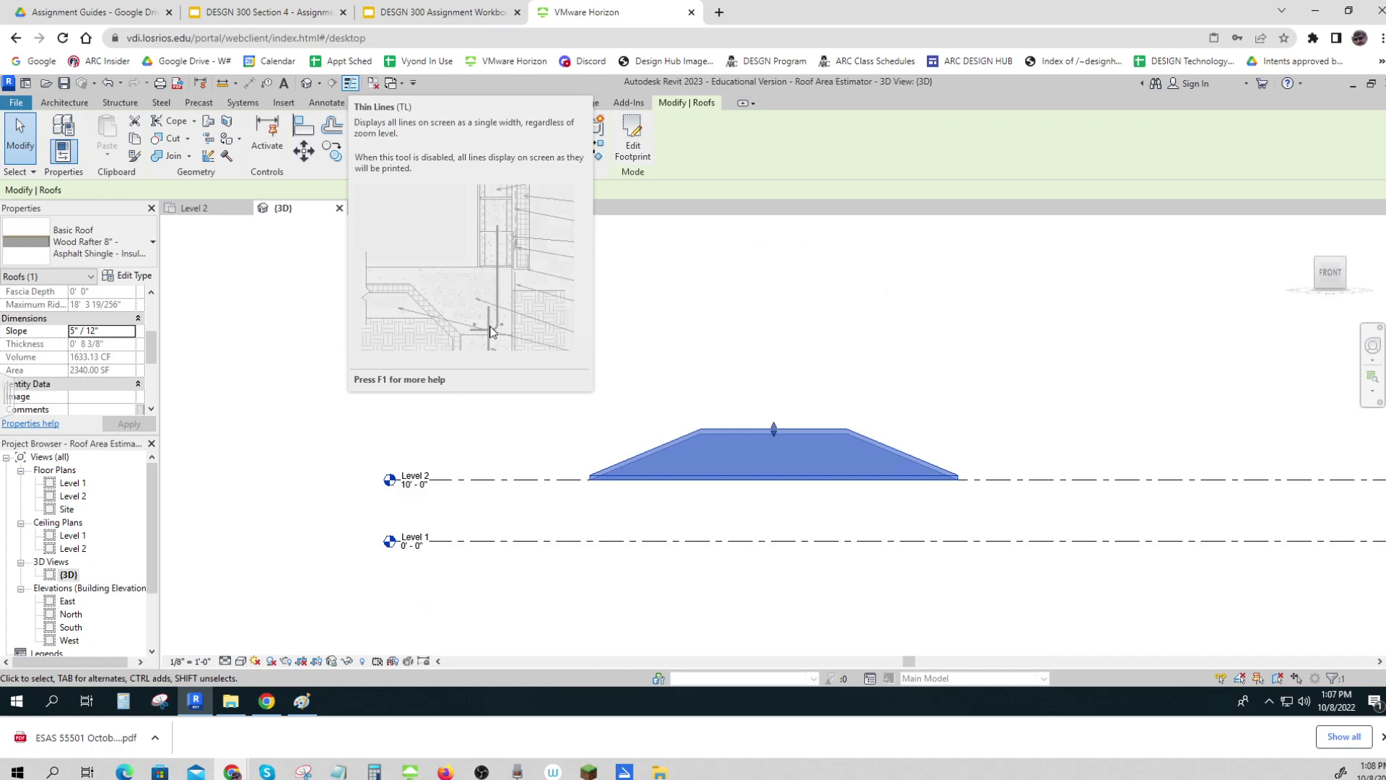
Return to an isometric view with the roof panned upper left, and launch Snipping Tool.
left_click(1345, 259)
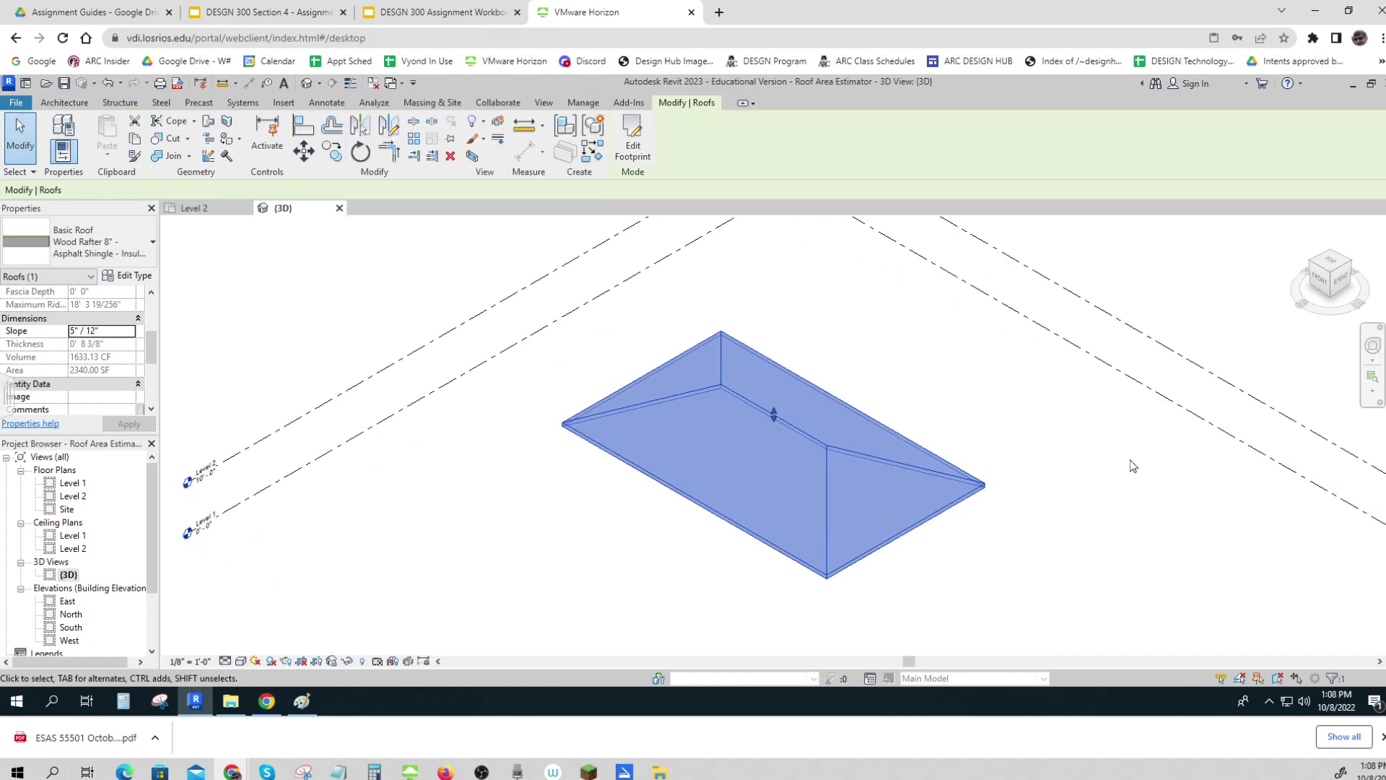
middle_click_drag(1131, 465, 744, 376)
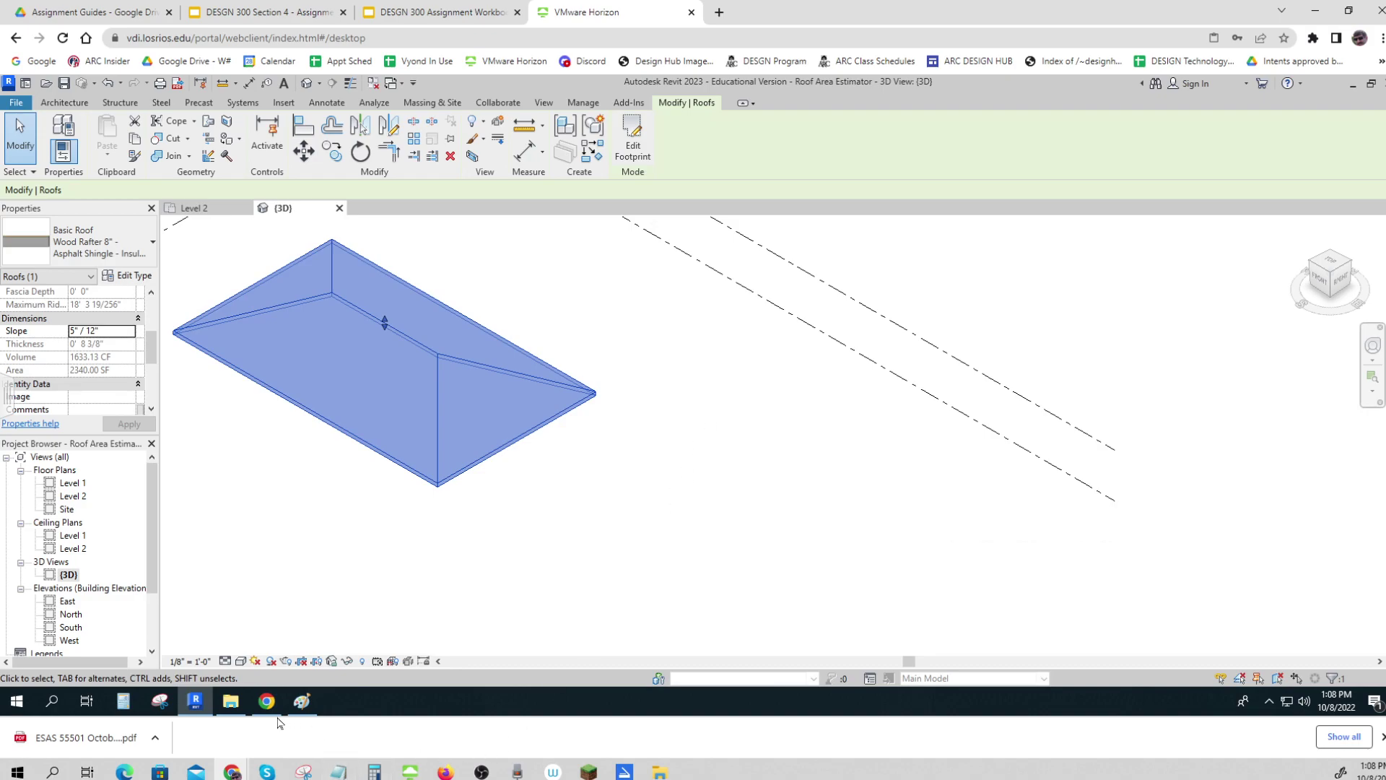
left_click(160, 703)
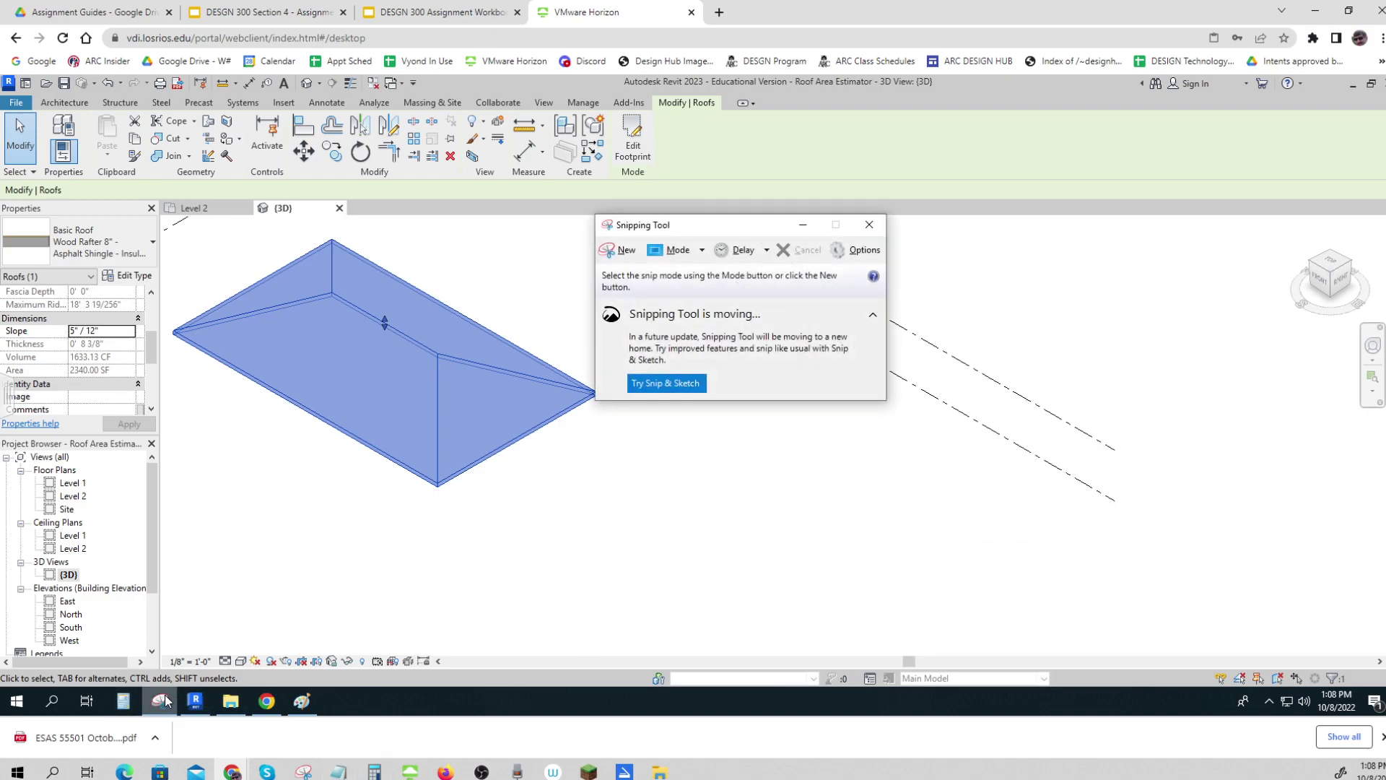
Capture a snip spanning the 5" / 12" hip roof and its Properties palette.
left_click(622, 250)
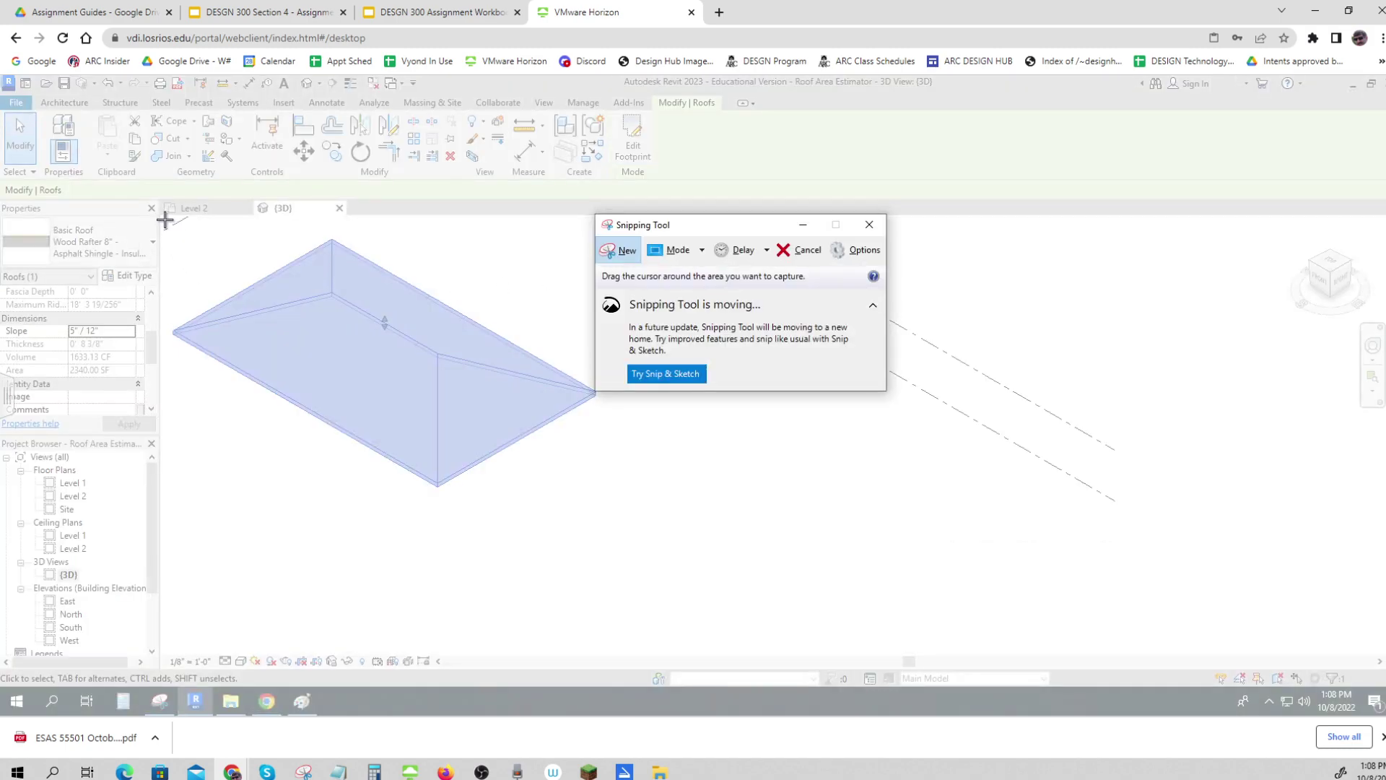
left_click_drag(165, 220, 621, 529)
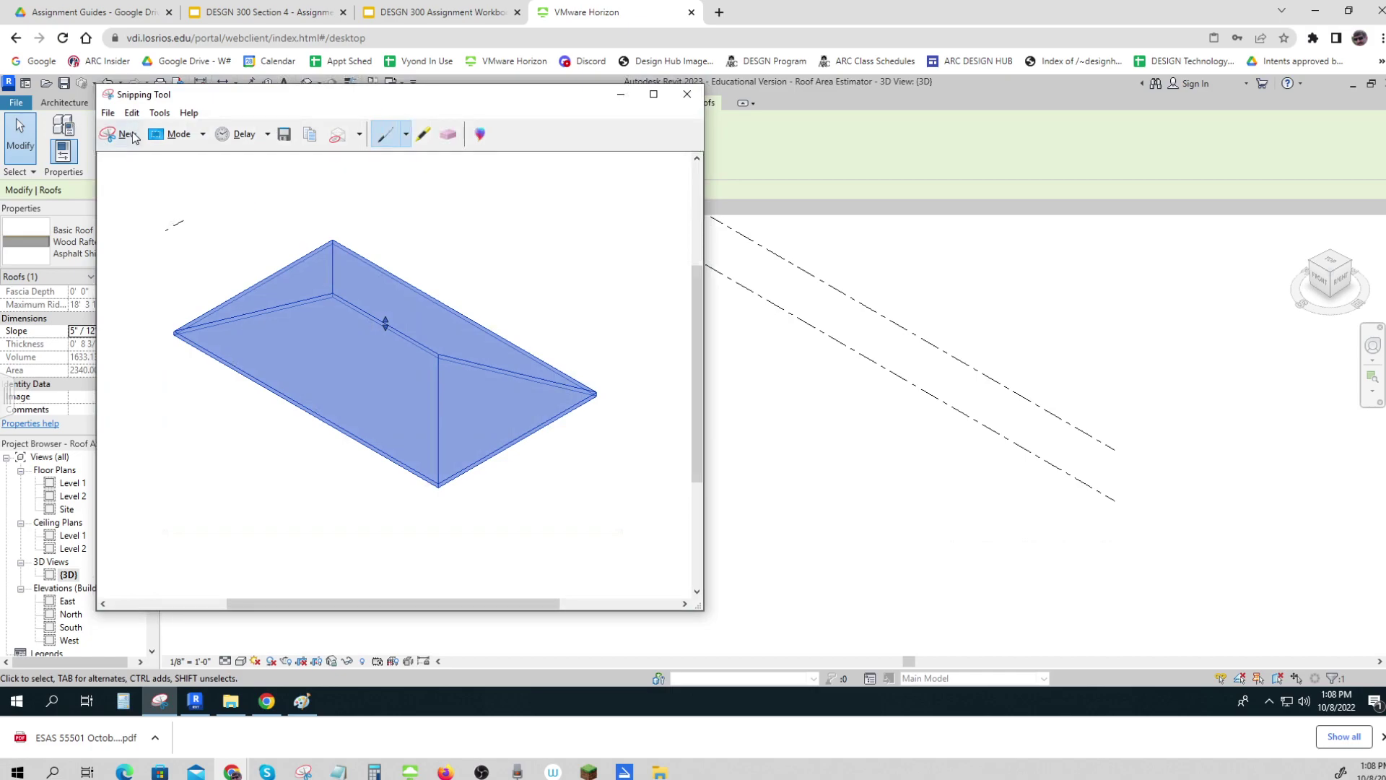
left_click(42, 184)
left_click_drag(1, 185, 649, 578)
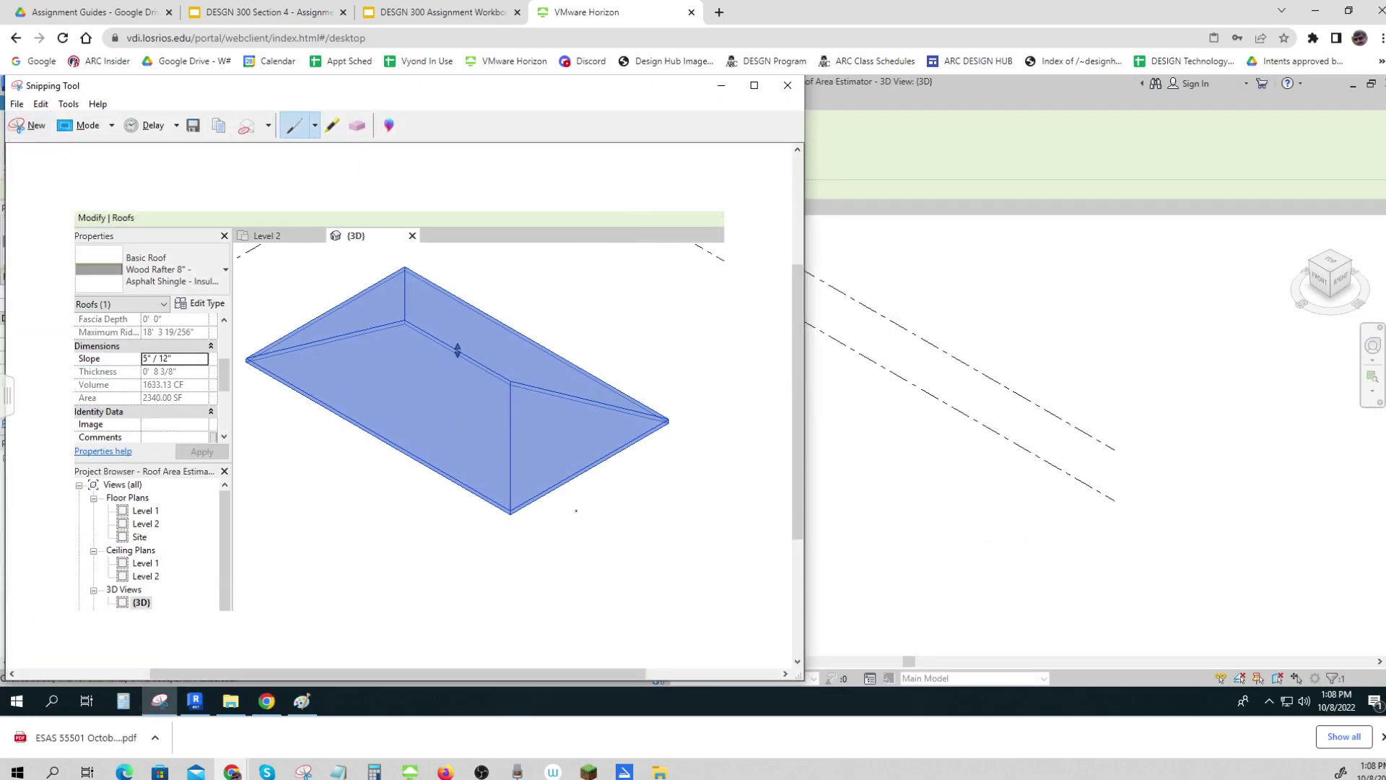
Highlight the Slope value in yellow and draw a red-pen arrow at the Area row.
left_click(333, 126)
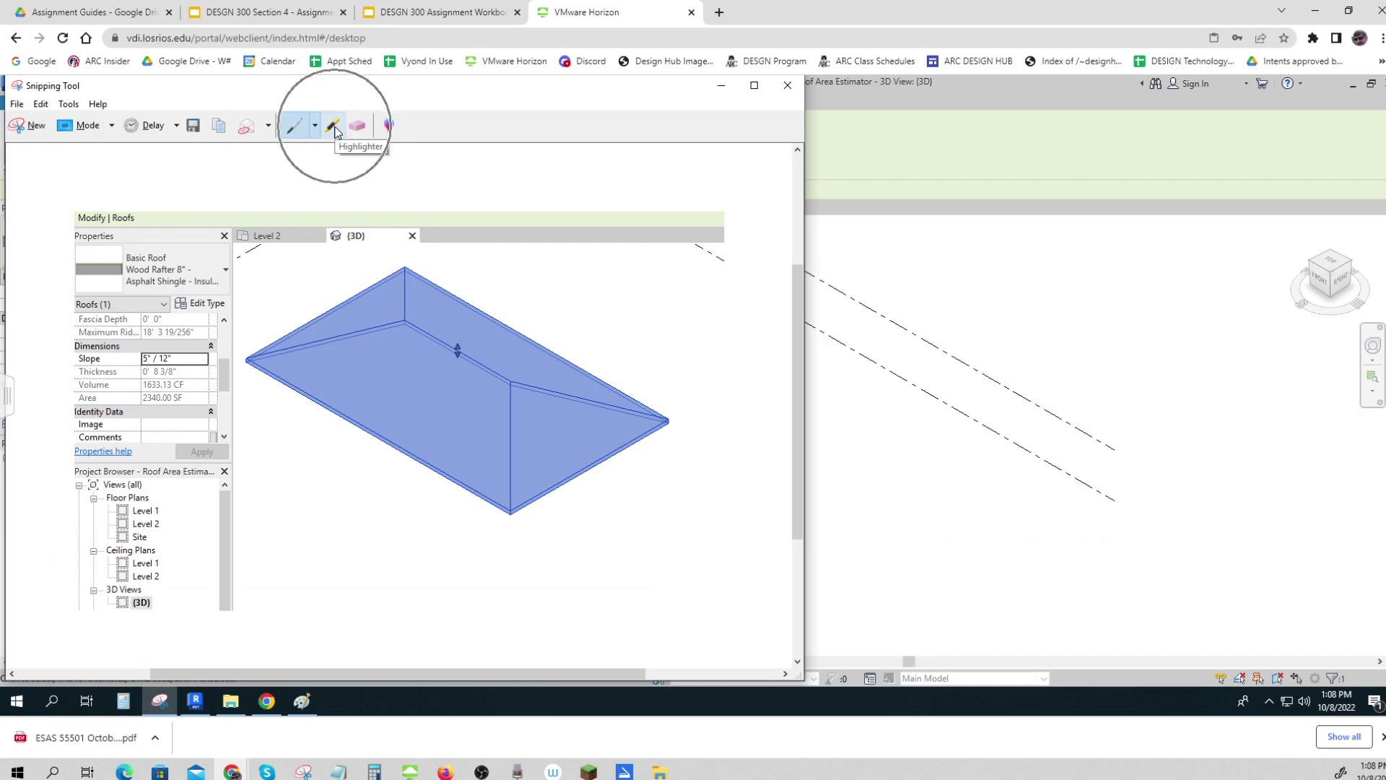
mouse_move(142, 359)
left_mouse_down()
mouse_move(208, 356)
mouse_move(70, 357)
mouse_move(174, 358)
mouse_move(106, 399)
mouse_move(215, 398)
mouse_move(81, 399)
left_mouse_up()
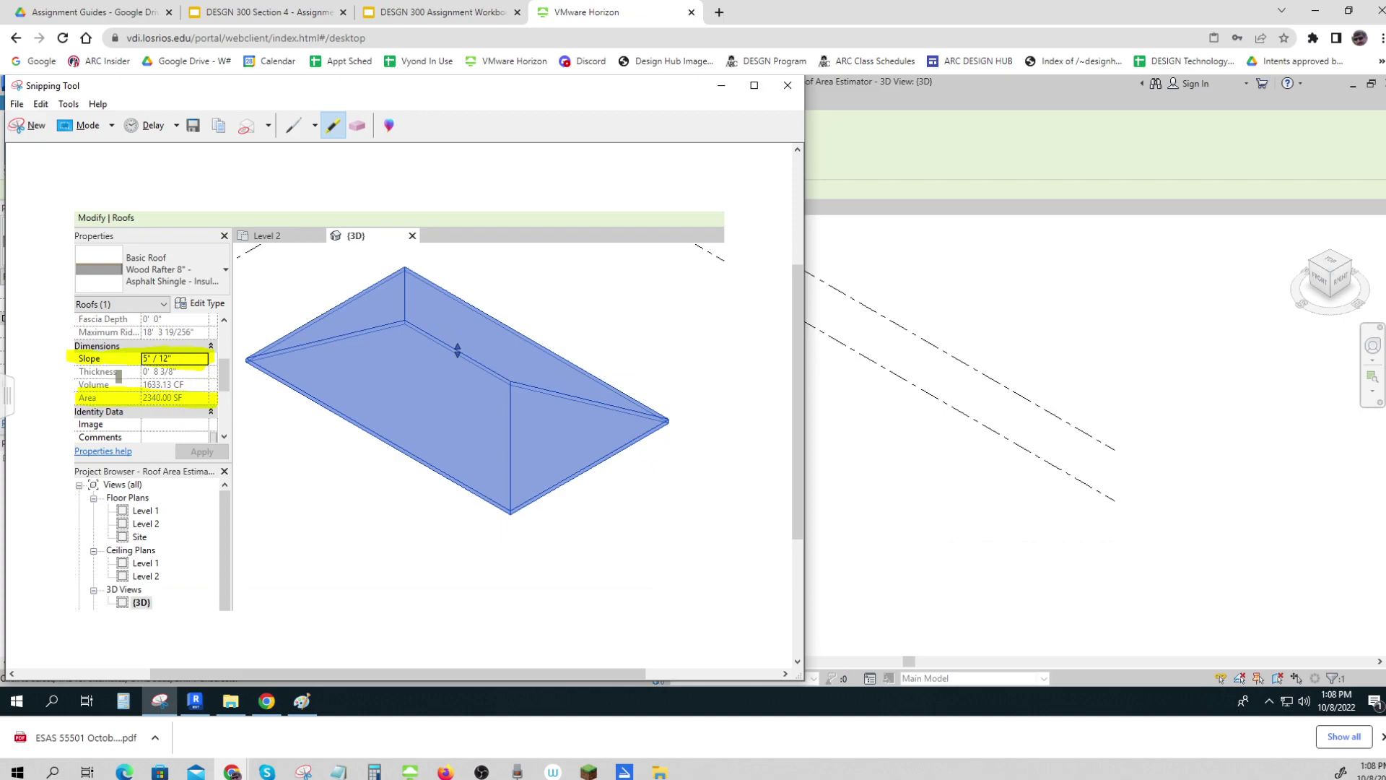
left_click(315, 126)
left_click(319, 148)
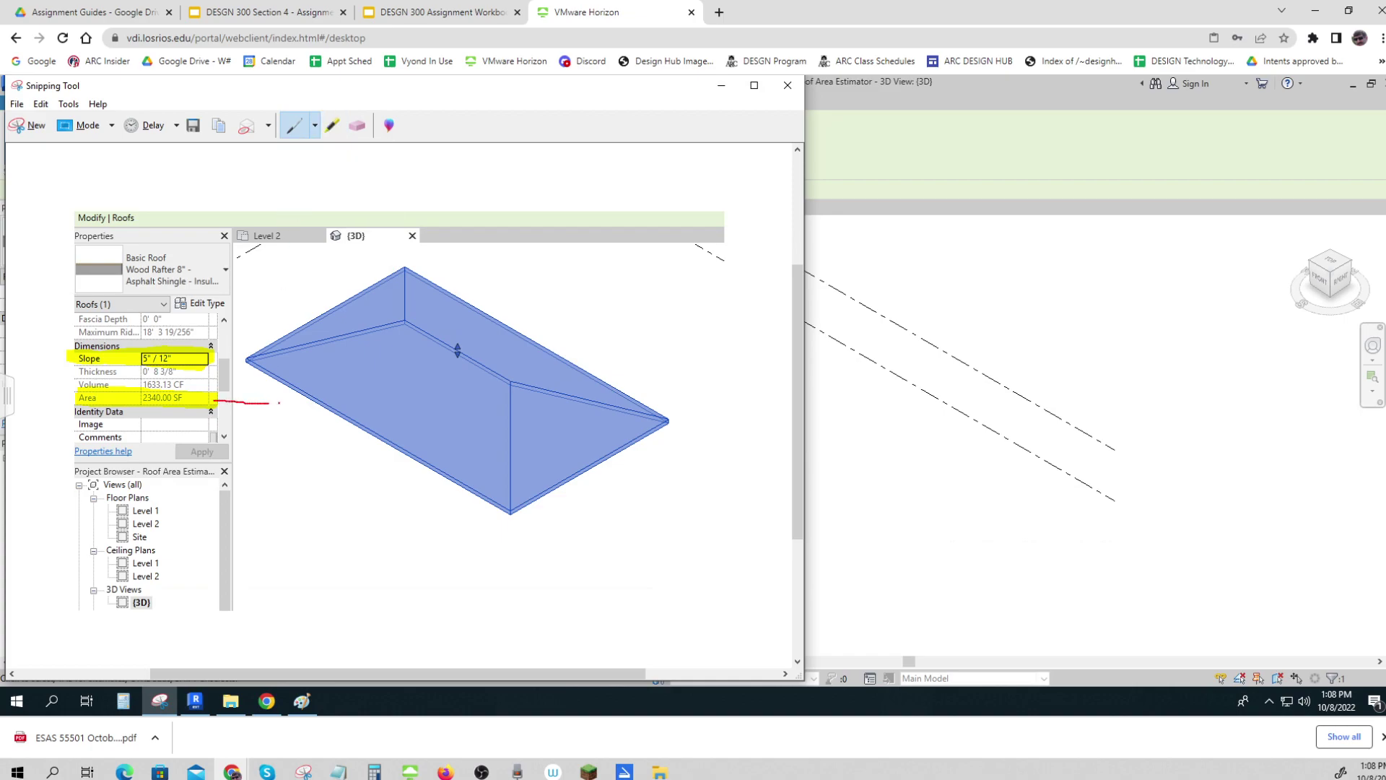
left_click_drag(278, 402, 283, 403)
Return to the Activity 4.2.2 'Roof Cost Estimate Based On Area' slide and highlight 'Based On Area' in its subtitle.
left_click(720, 85)
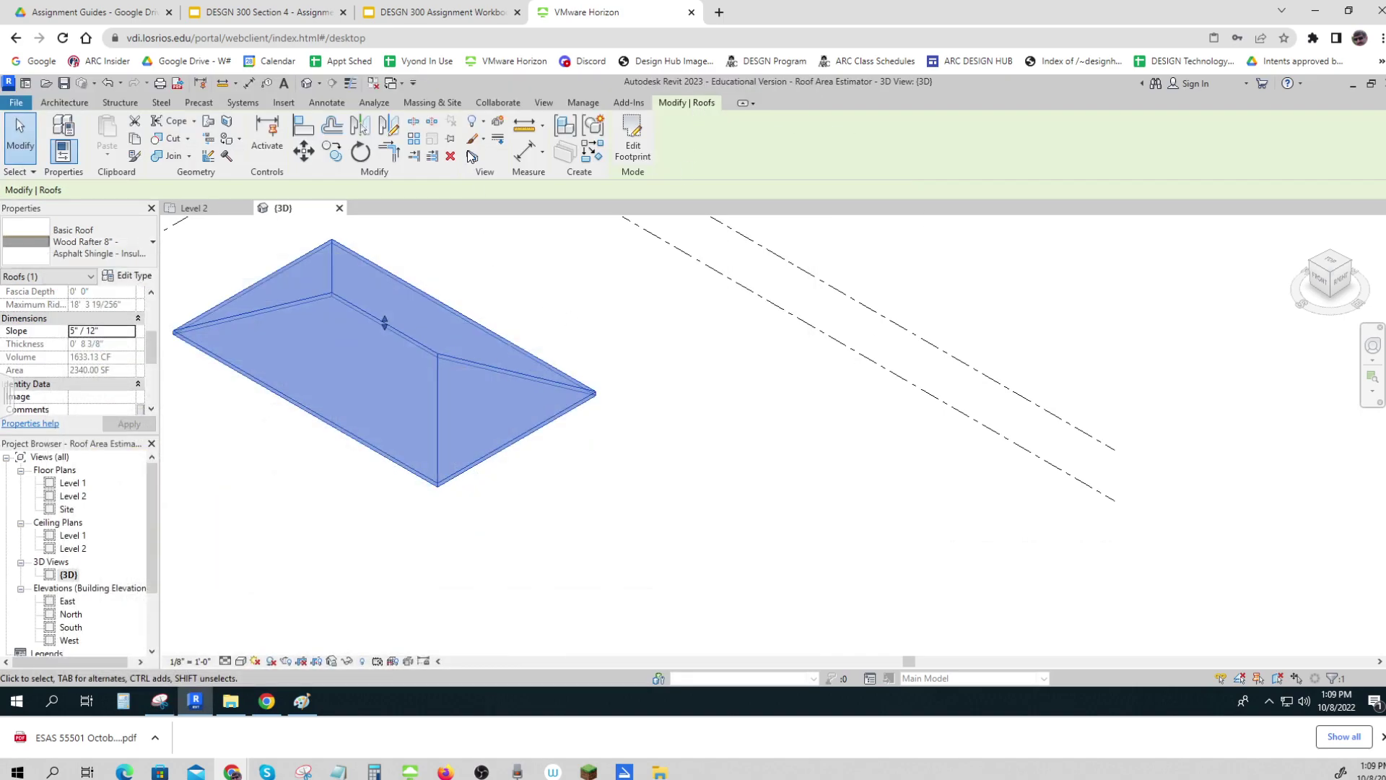
left_click(228, 14)
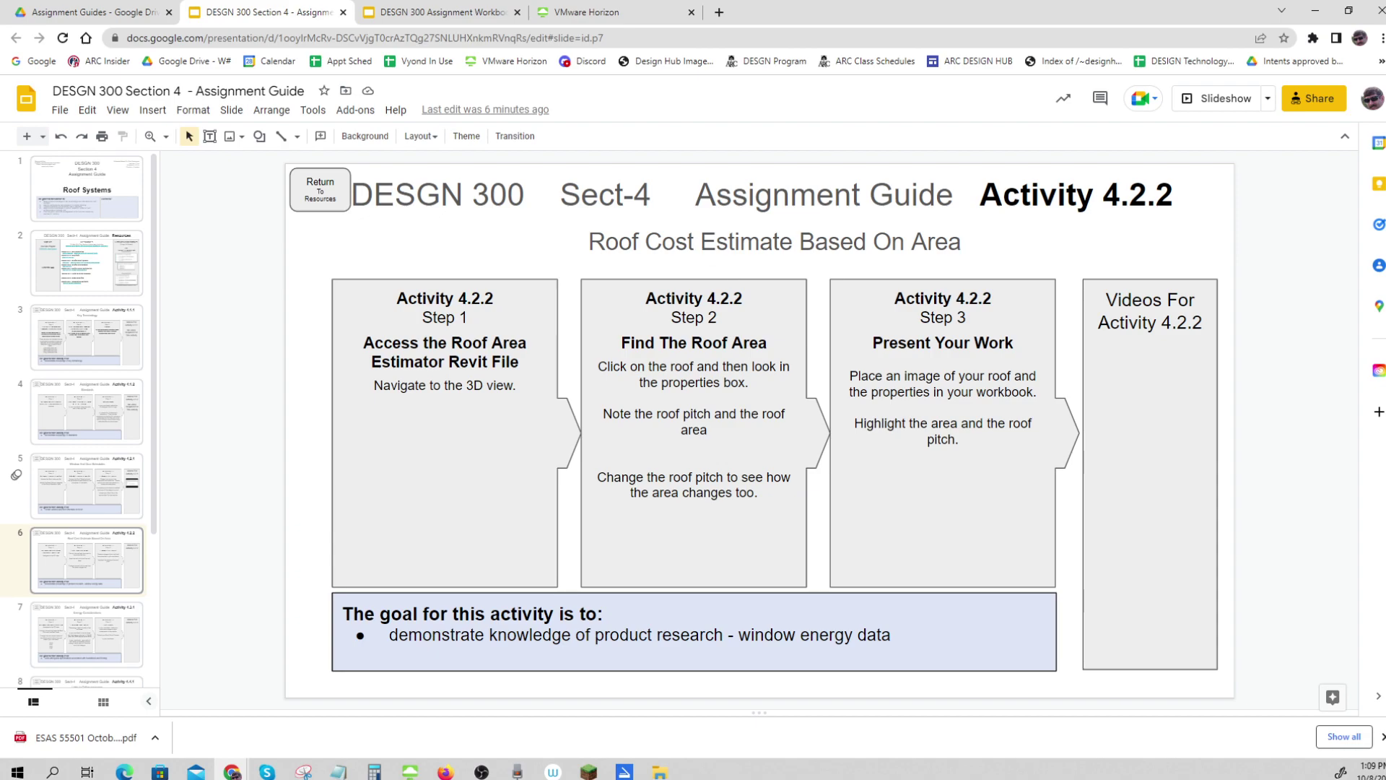
left_click_drag(800, 242, 960, 242)
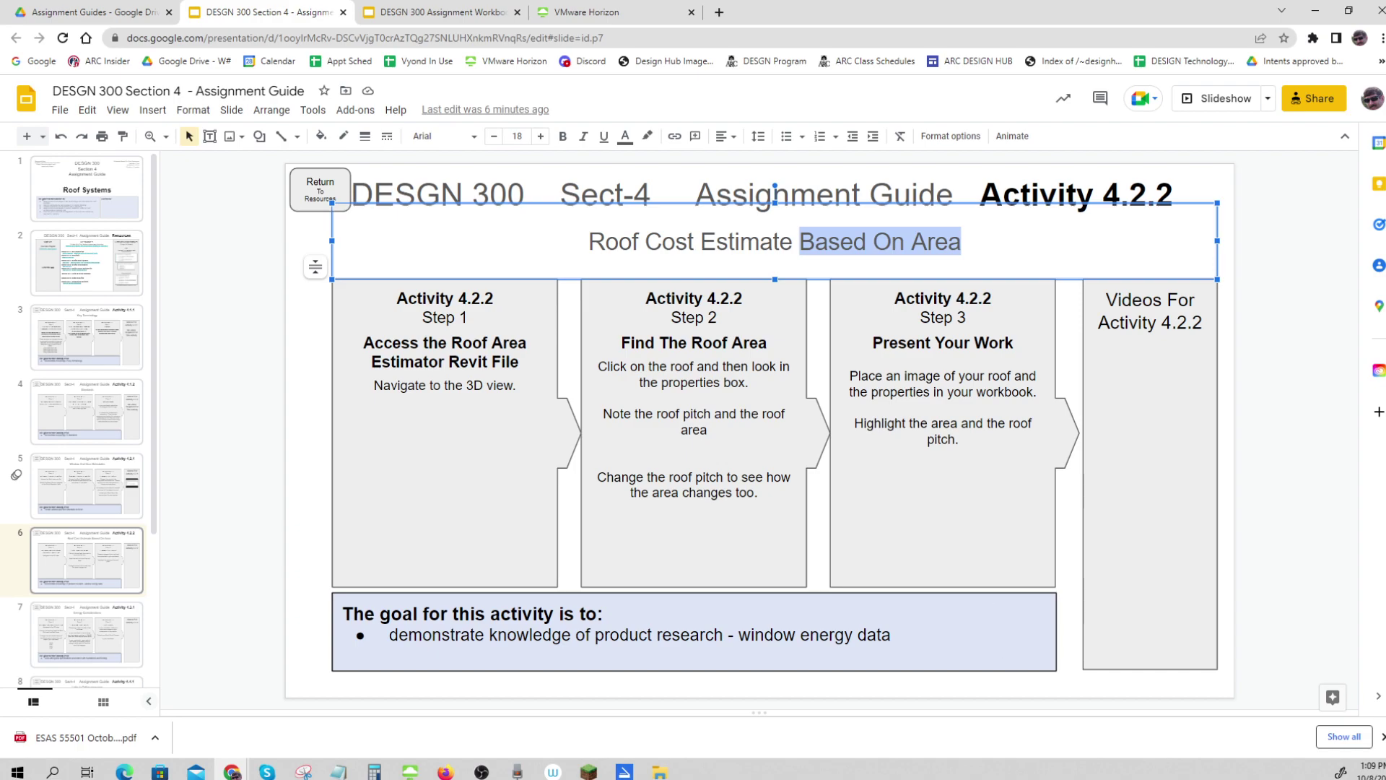